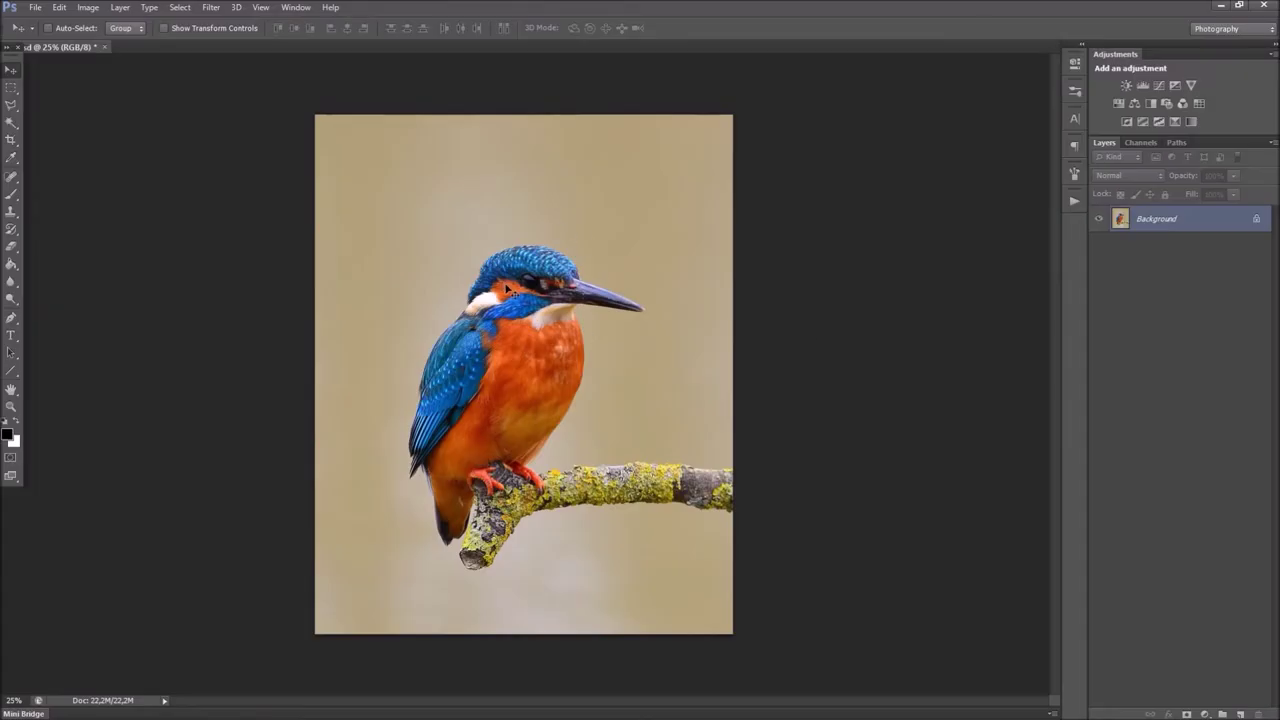
Step: Load the Premio Watercolor Brush file through the Preset Manager
{"action": "left_click", "coordinate": [88, 8]}
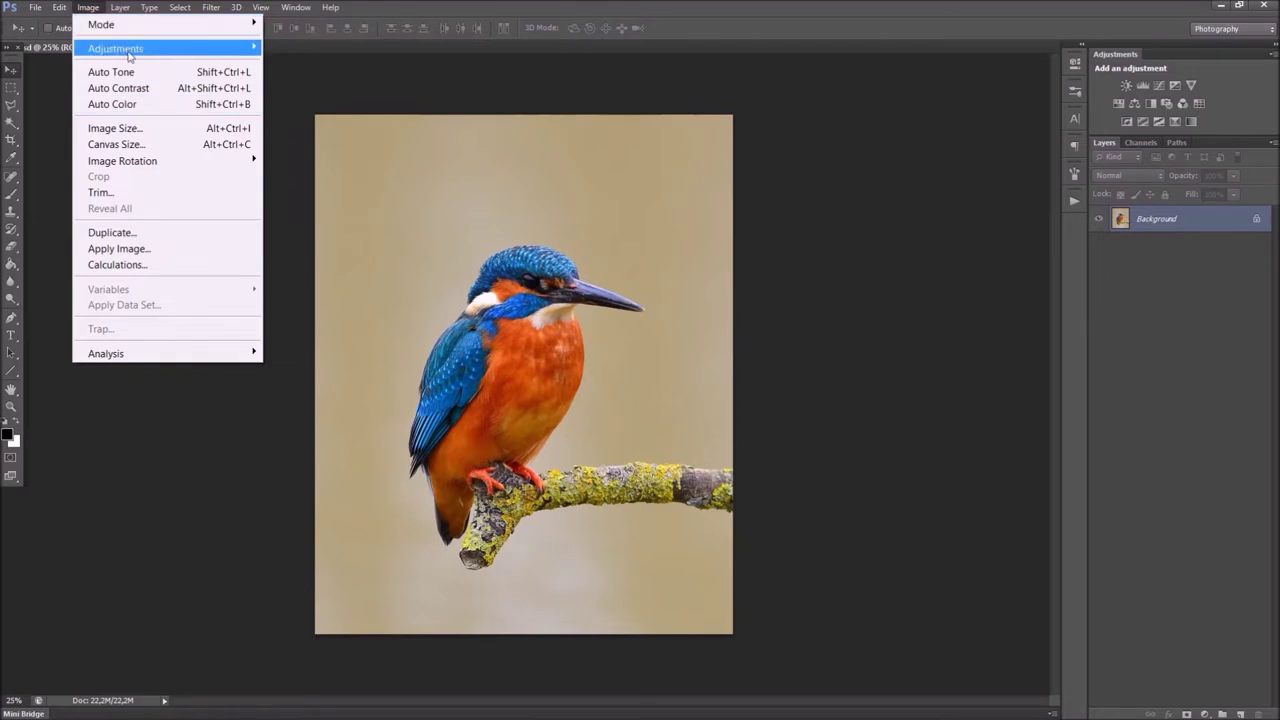
{"action": "left_click", "coordinate": [62, 40]}
{"action": "left_click", "coordinate": [59, 7]}
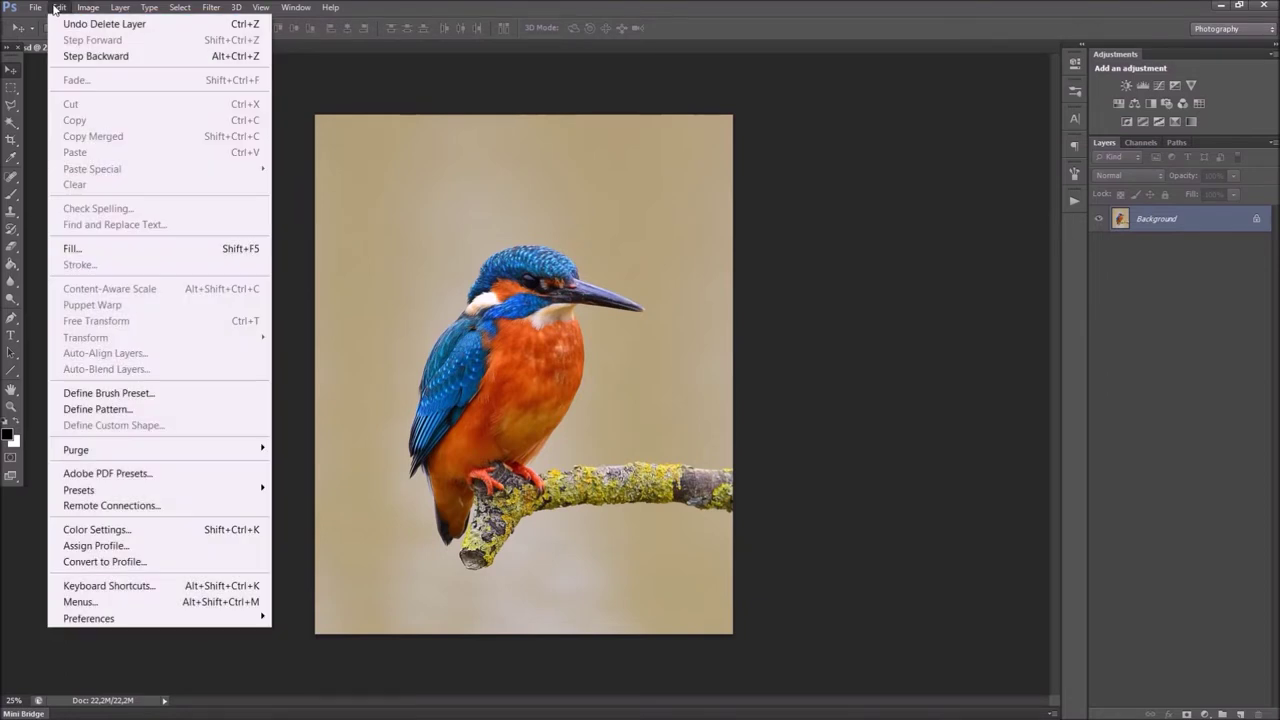
{"action": "mouse_move", "coordinate": [160, 489]}
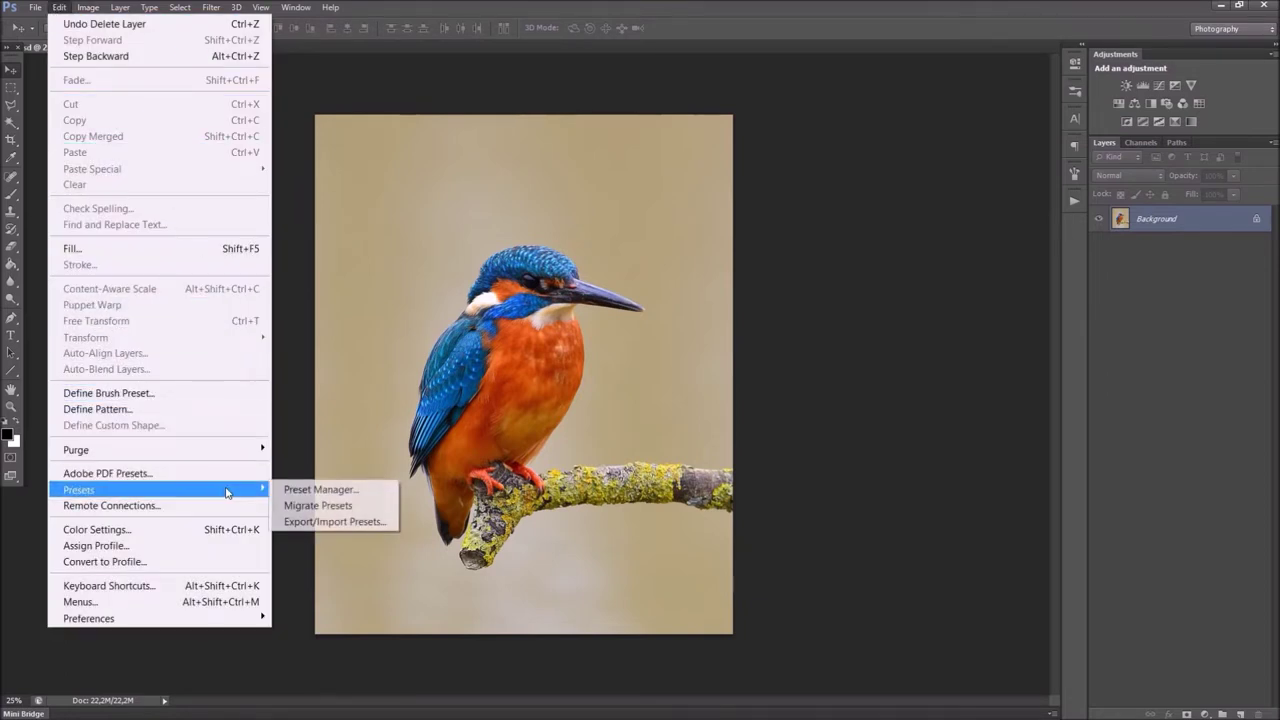
{"action": "left_click", "coordinate": [348, 489]}
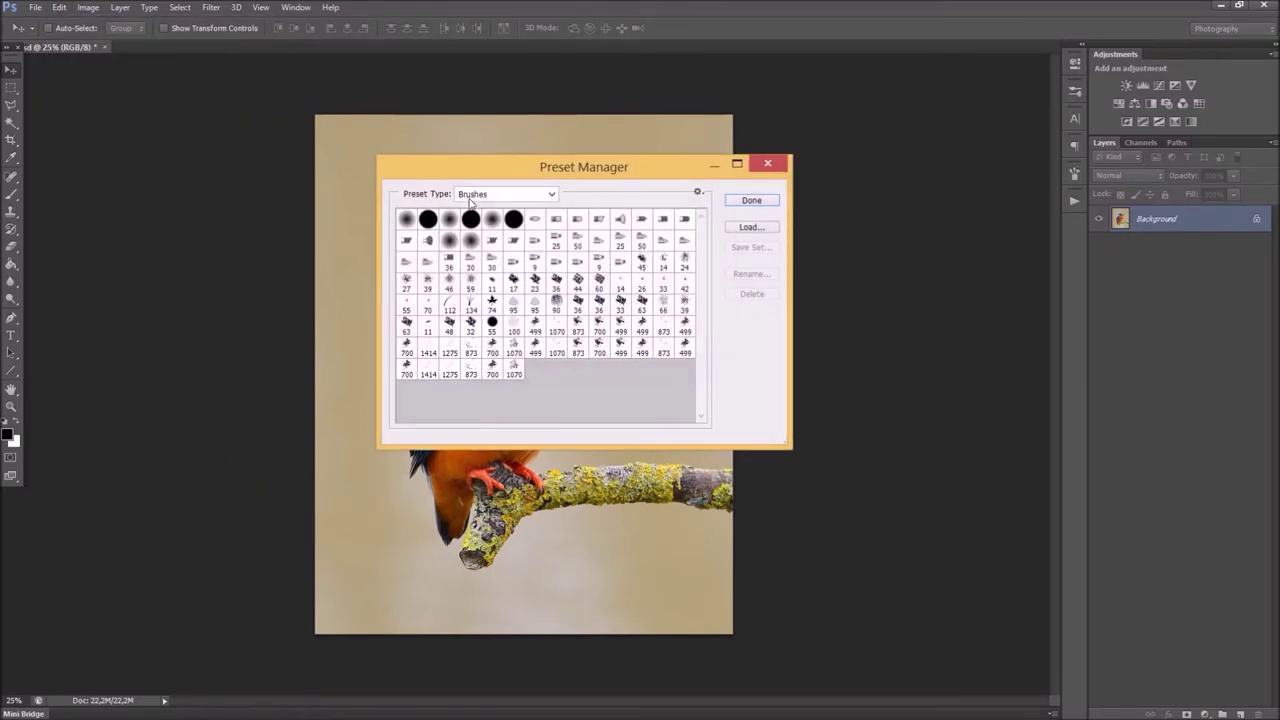
{"action": "left_click", "coordinate": [751, 227]}
{"action": "double_click", "coordinate": [410, 185]}
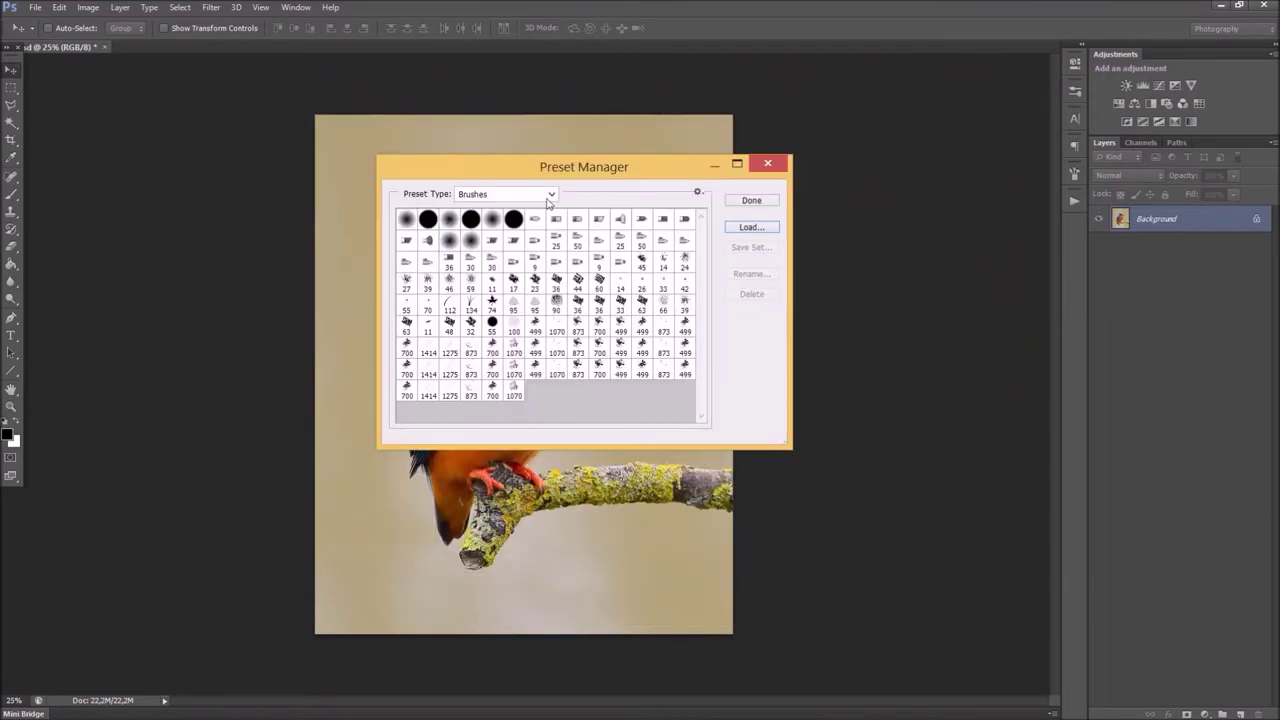
Step: Switch the preset type to Patterns and load the Premio Watercolor Pattern file
{"action": "left_click", "coordinate": [549, 196]}
{"action": "left_click", "coordinate": [516, 262]}
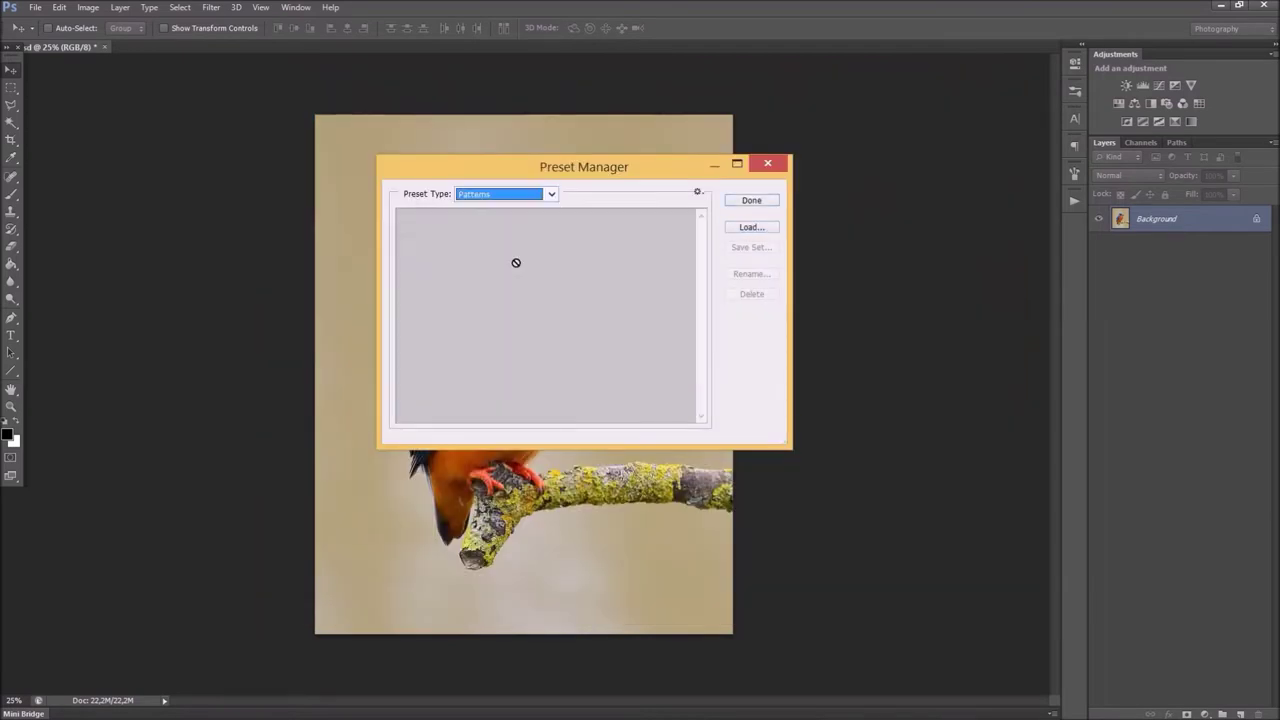
{"action": "left_click", "coordinate": [748, 229]}
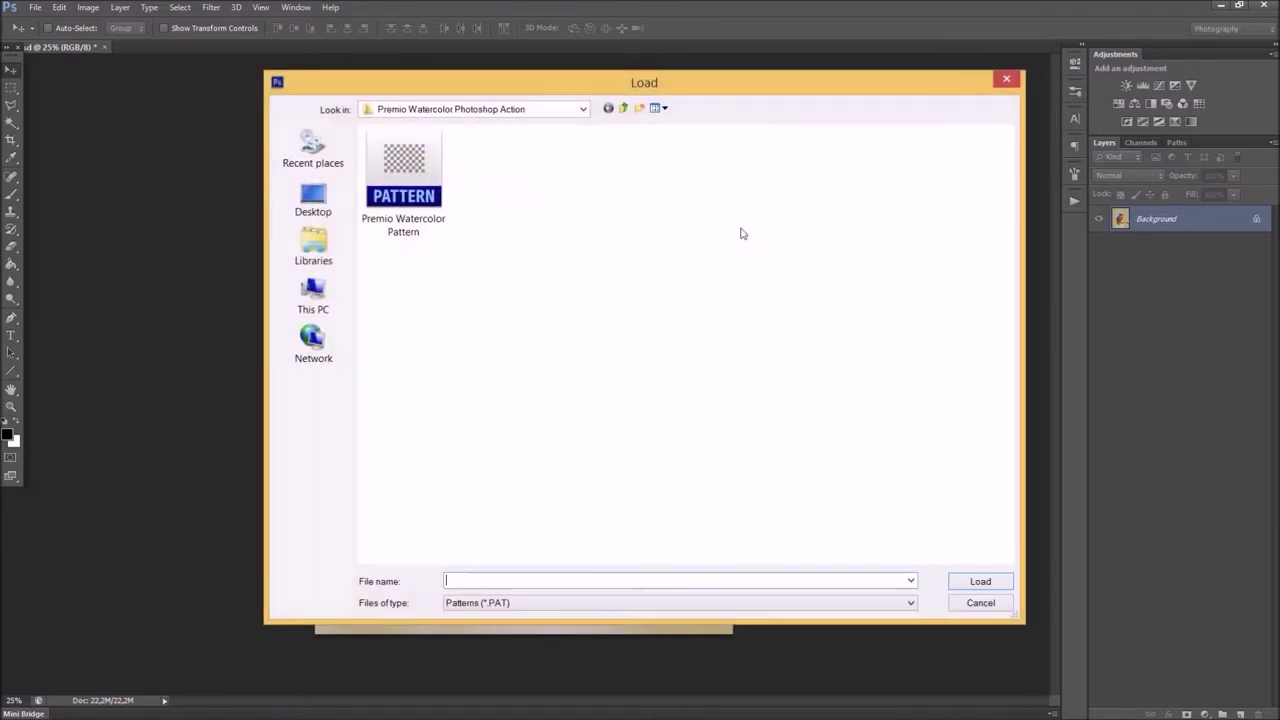
{"action": "double_click", "coordinate": [405, 180]}
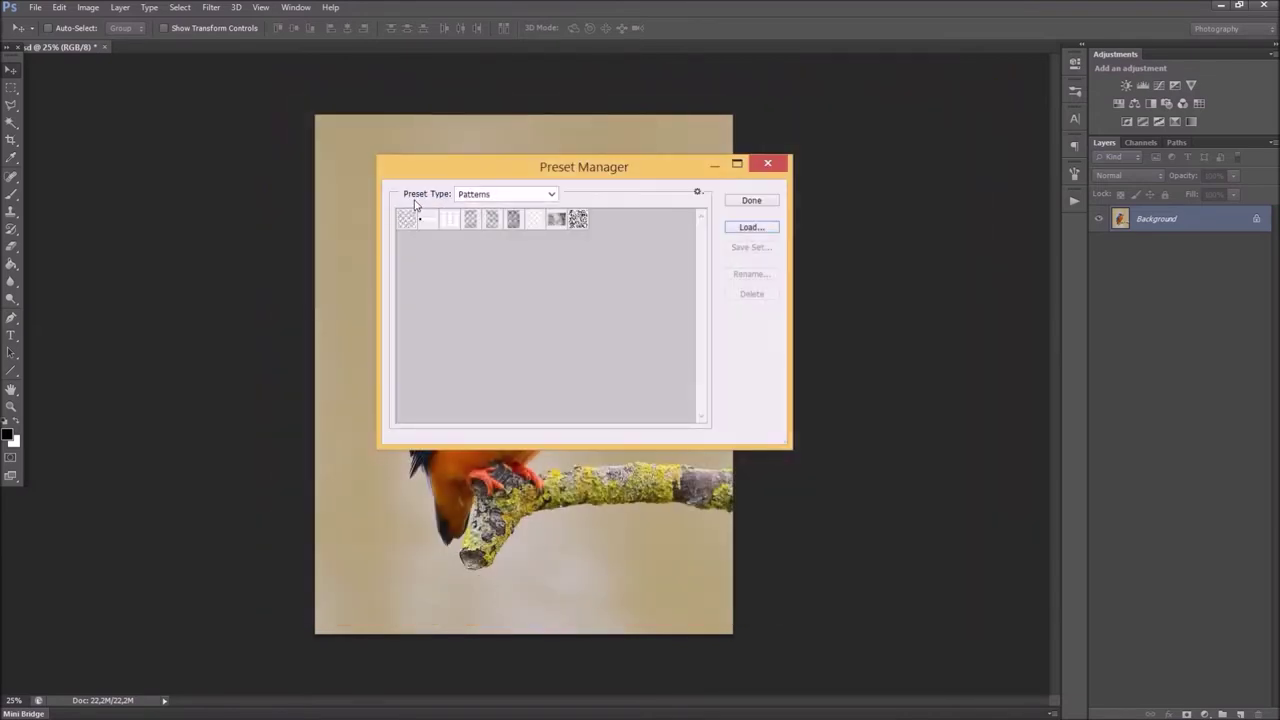
{"action": "left_click", "coordinate": [751, 201]}
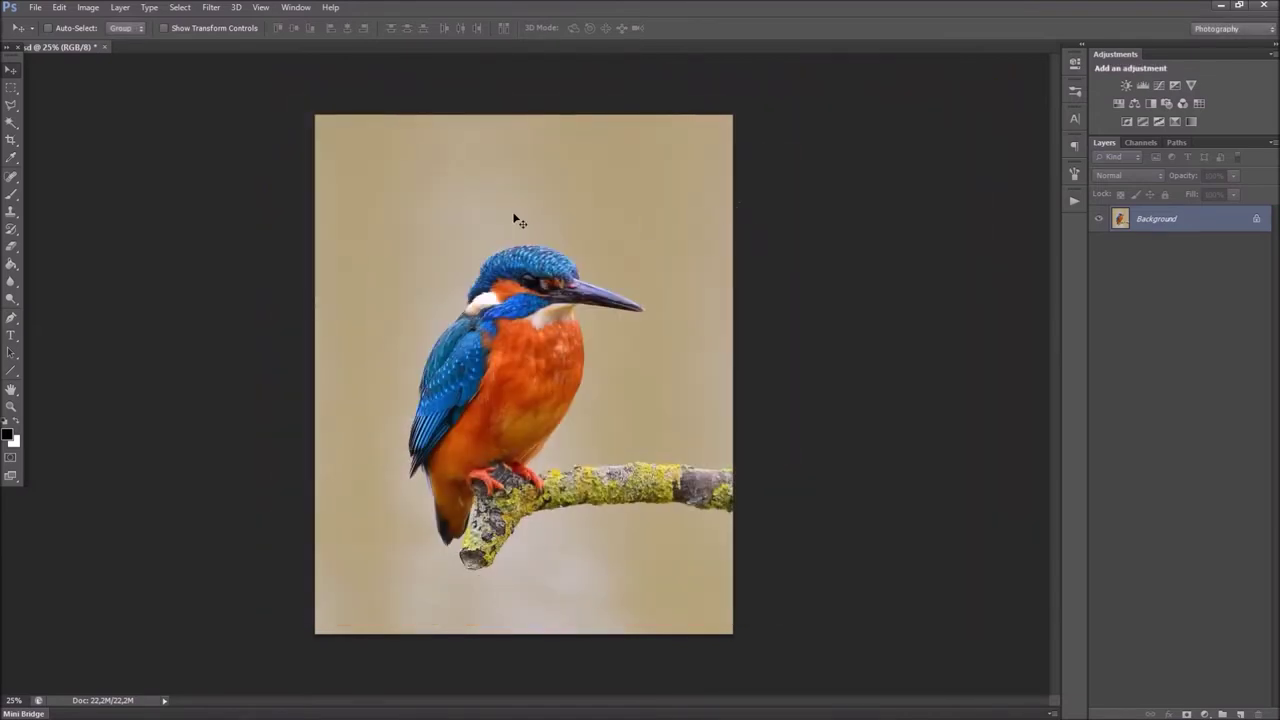
Step: Show the Actions panel, load the Premio Watercolor Photoshop Action set and select PLAY
{"action": "left_click", "coordinate": [282, 12]}
{"action": "left_click", "coordinate": [312, 105]}
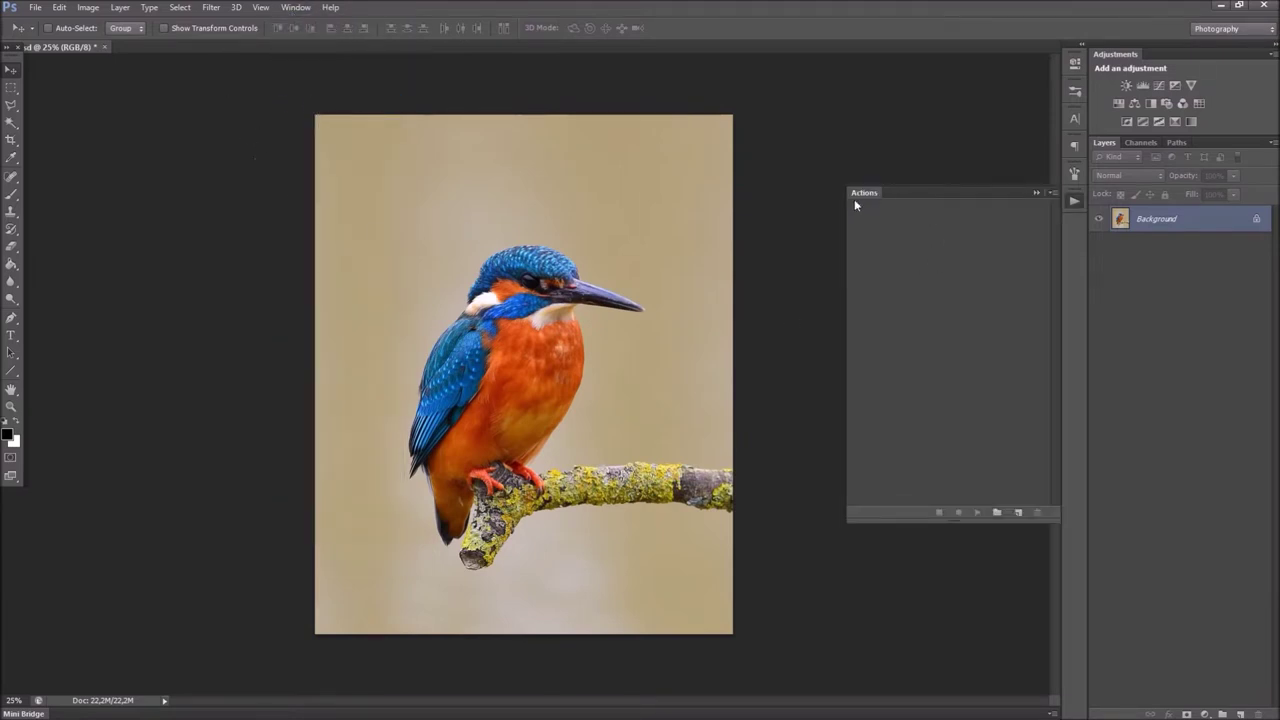
{"action": "left_click", "coordinate": [1051, 192]}
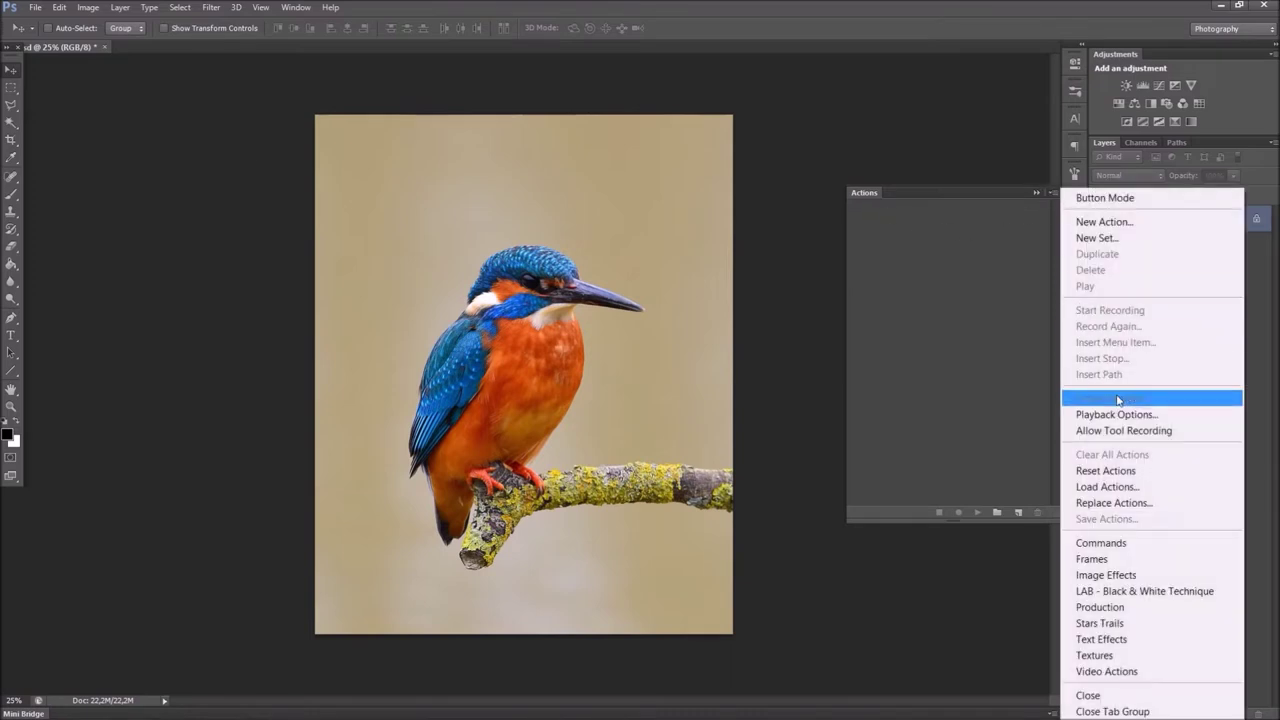
{"action": "left_click", "coordinate": [1133, 488]}
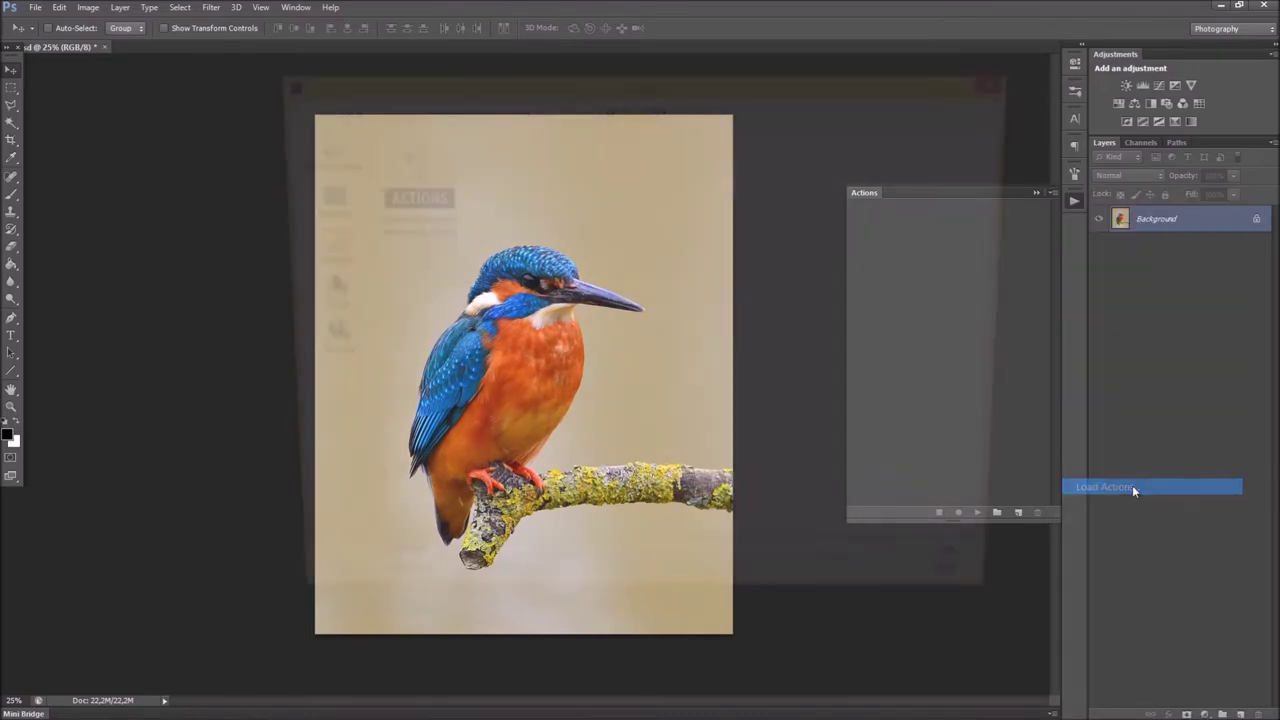
{"action": "left_click", "coordinate": [411, 207]}
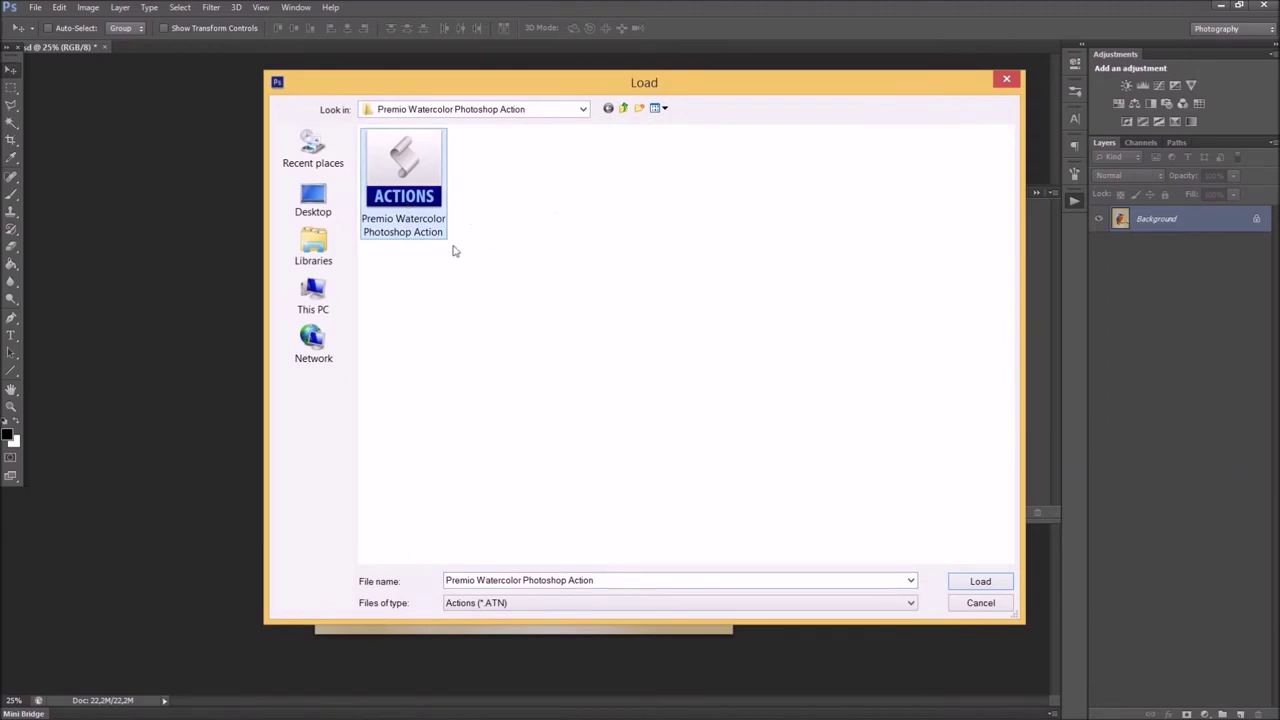
{"action": "left_click", "coordinate": [965, 581]}
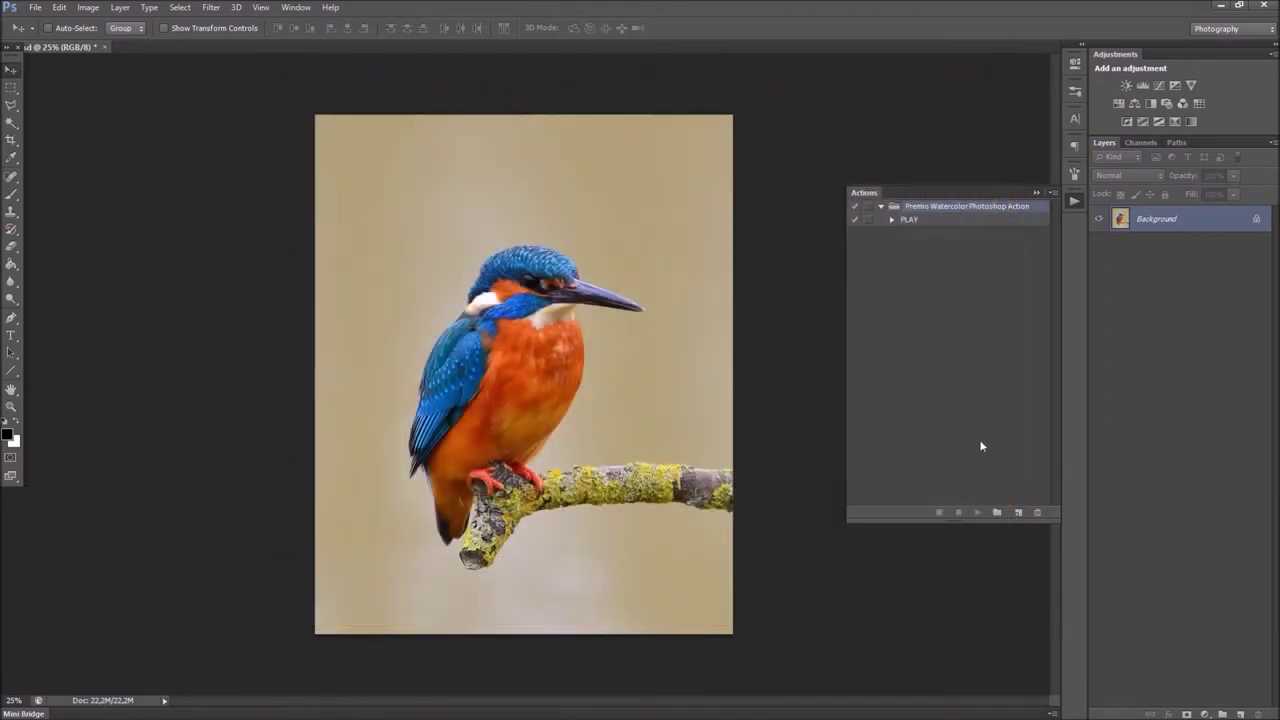
{"action": "left_click", "coordinate": [938, 221]}
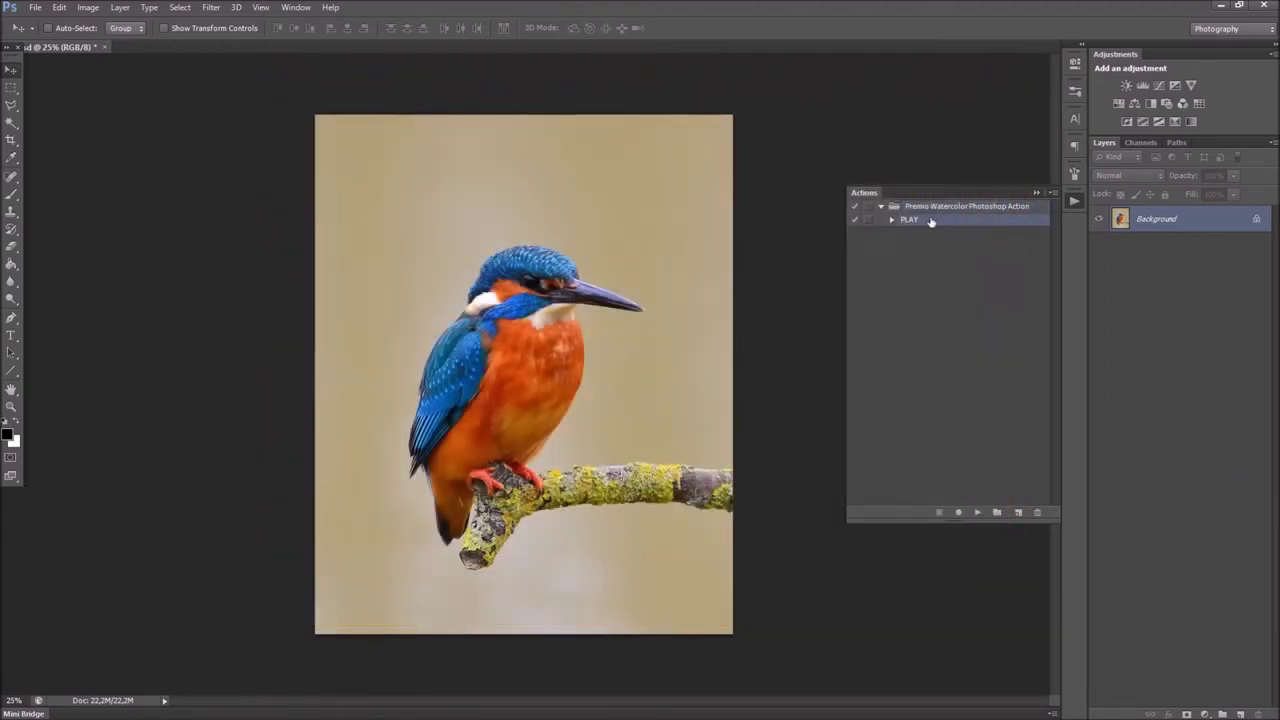
Step: Confirm the Layers panel display options from its panel menu
{"action": "left_click", "coordinate": [1272, 145]}
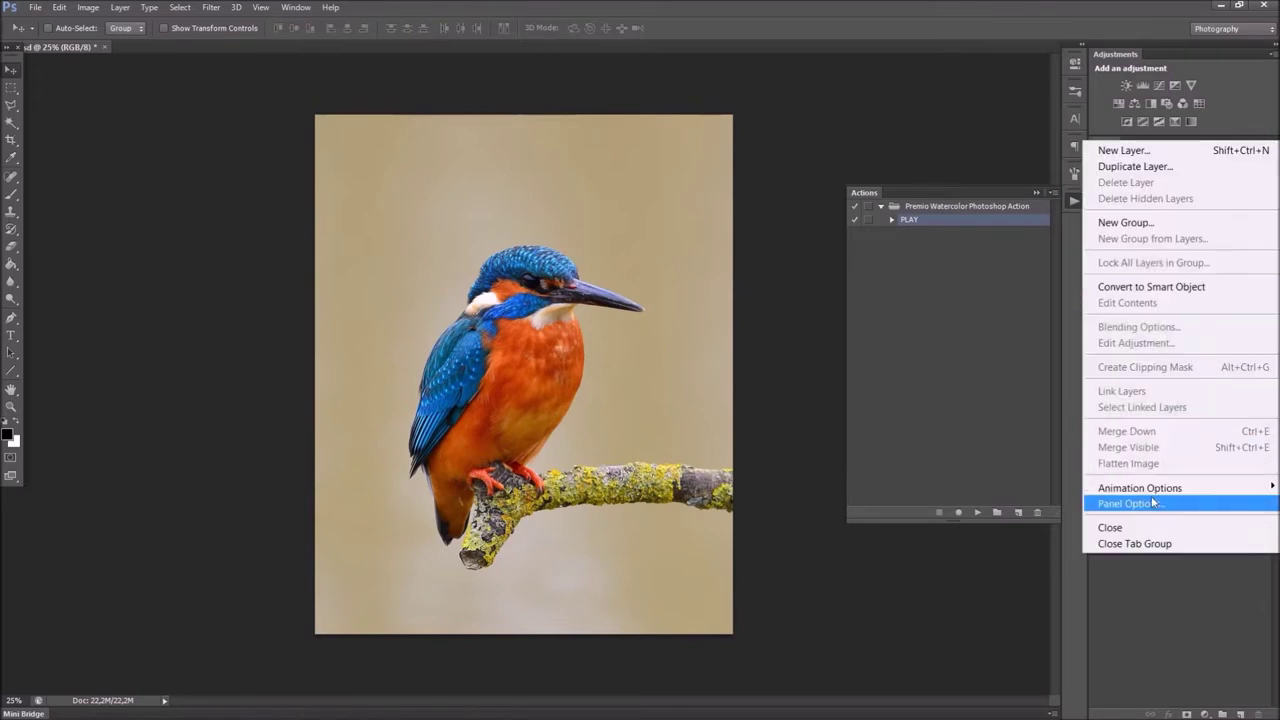
{"action": "left_click", "coordinate": [1152, 504]}
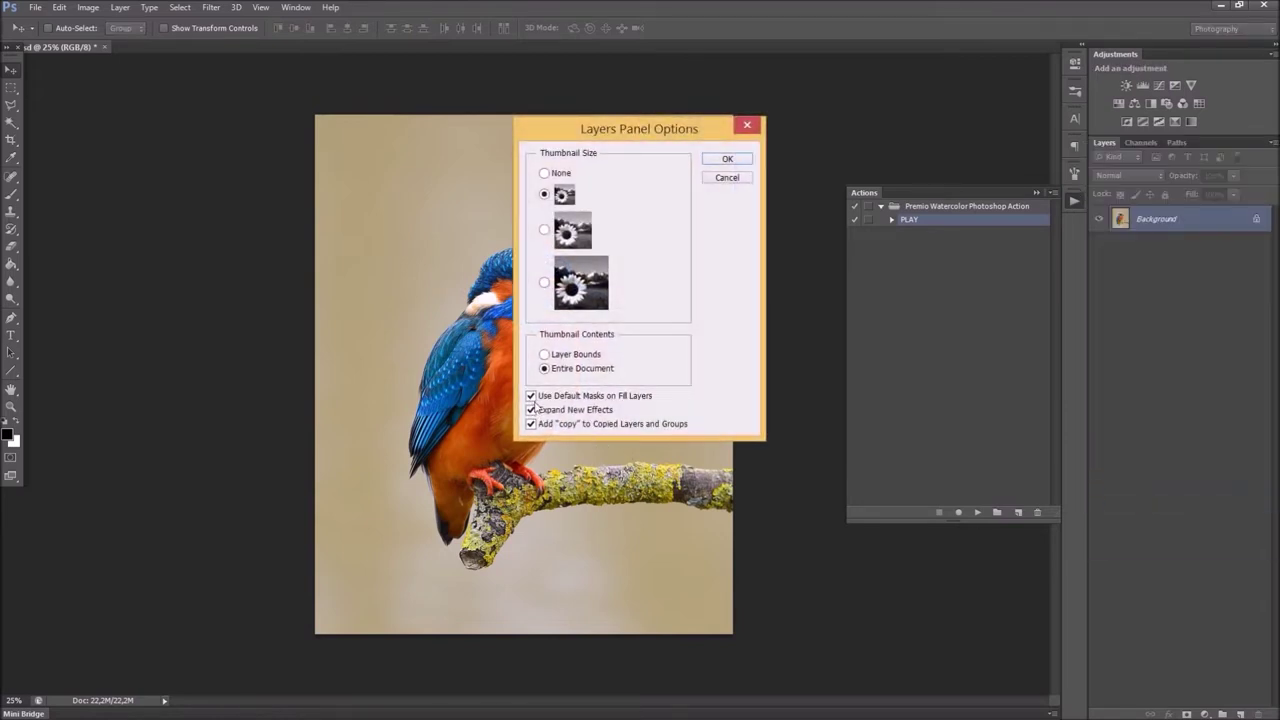
{"action": "left_click", "coordinate": [719, 161]}
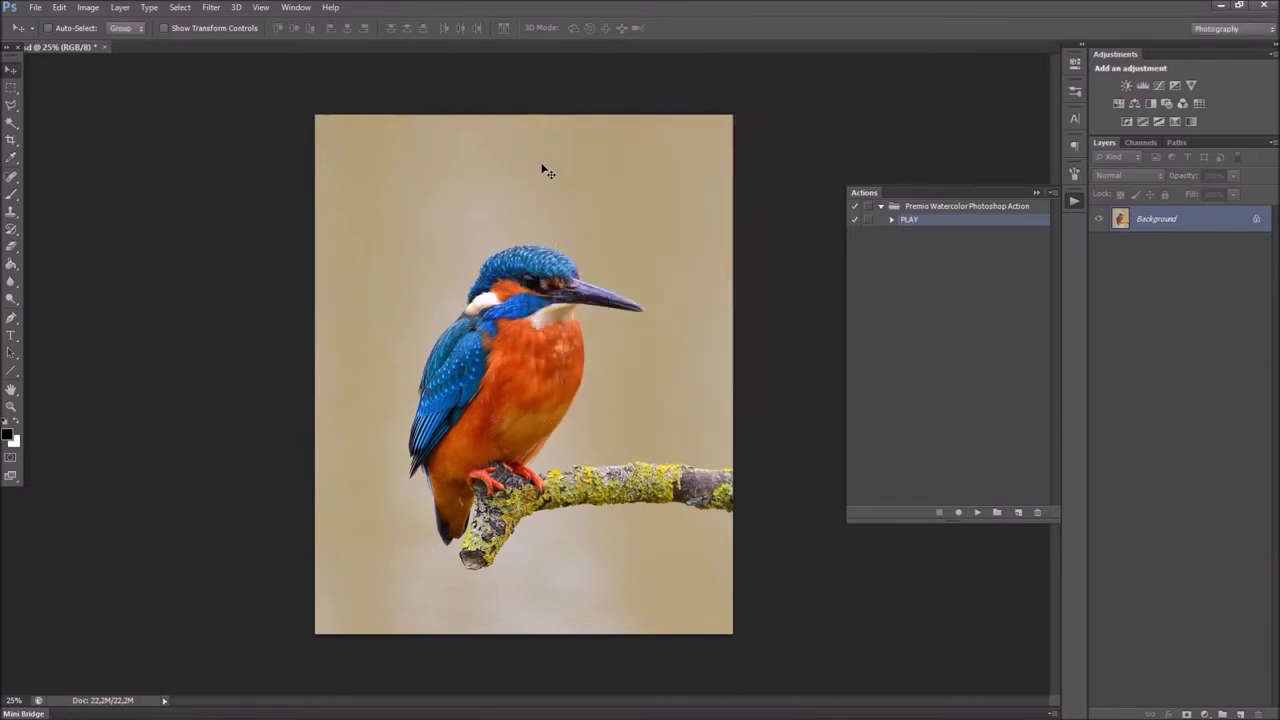
{"action": "left_click", "coordinate": [120, 8]}
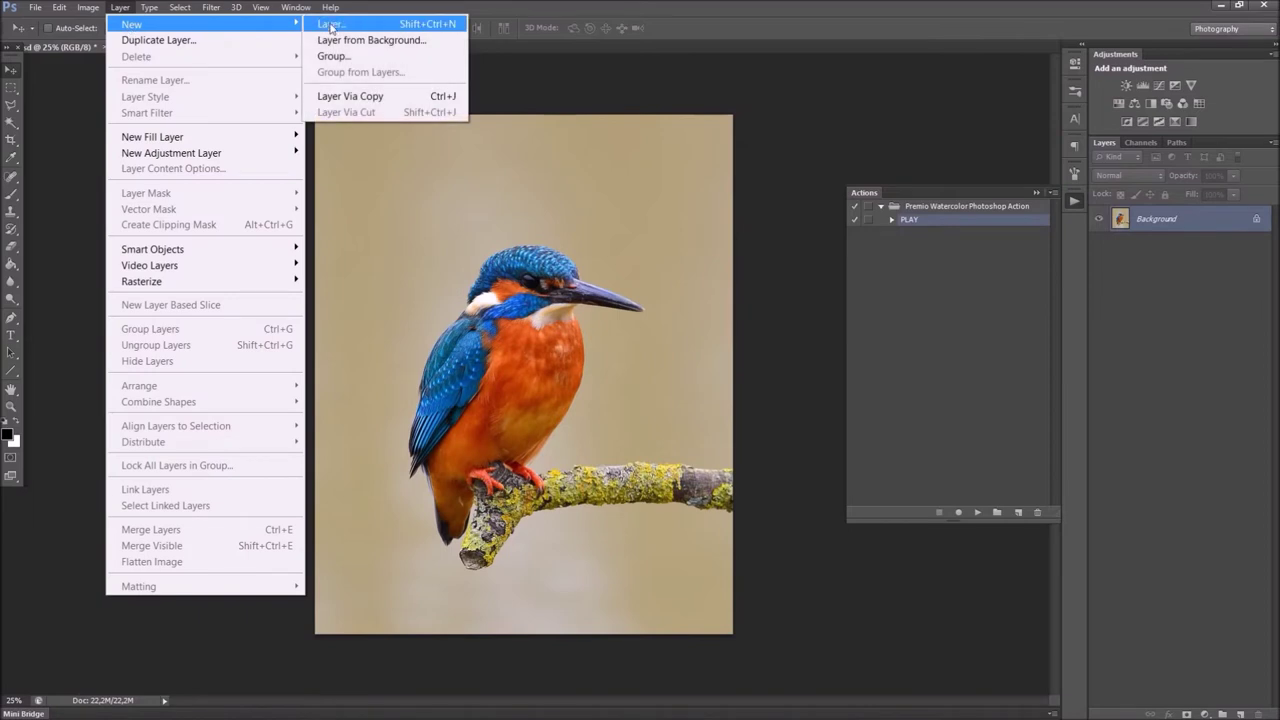
Step: Create a new layer with a custom name and confirm its layer name
{"action": "left_click", "coordinate": [337, 27]}
{"action": "left_click_drag", "start_coordinate": [575, 271], "coordinate": [587, 255]}
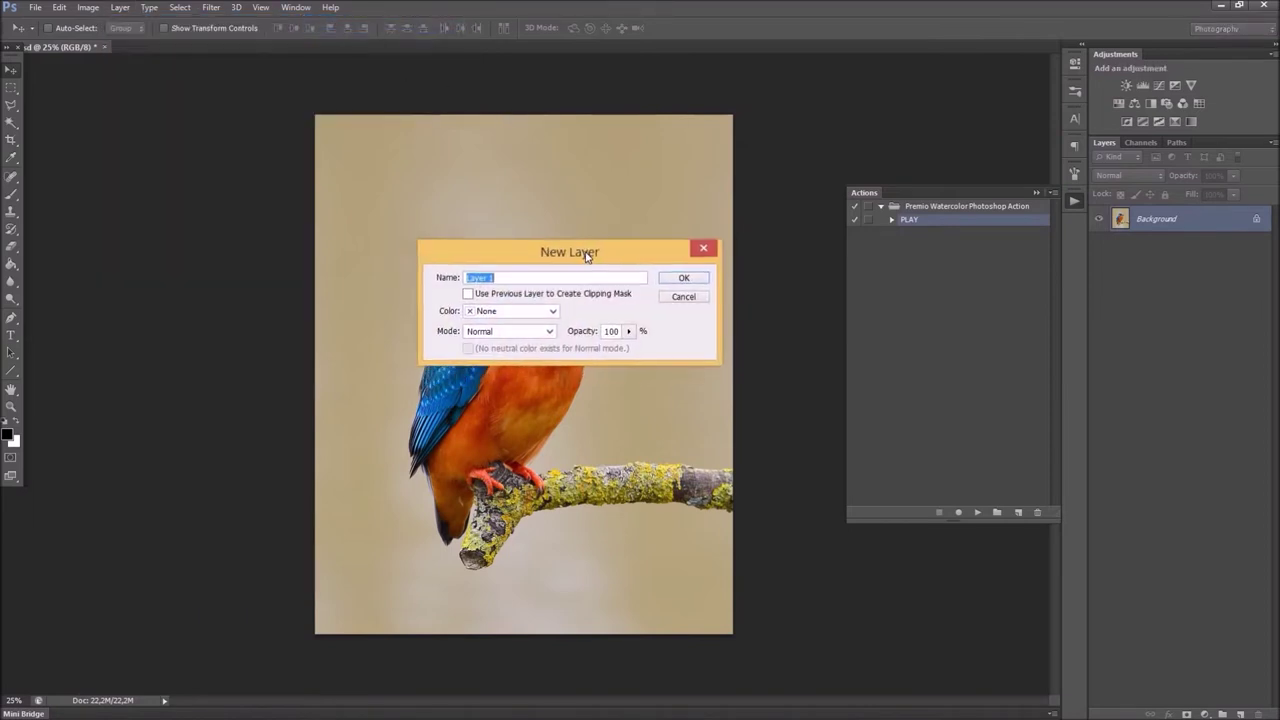
{"action": "type", "text": "denis154"}
{"action": "left_click", "coordinate": [685, 278]}
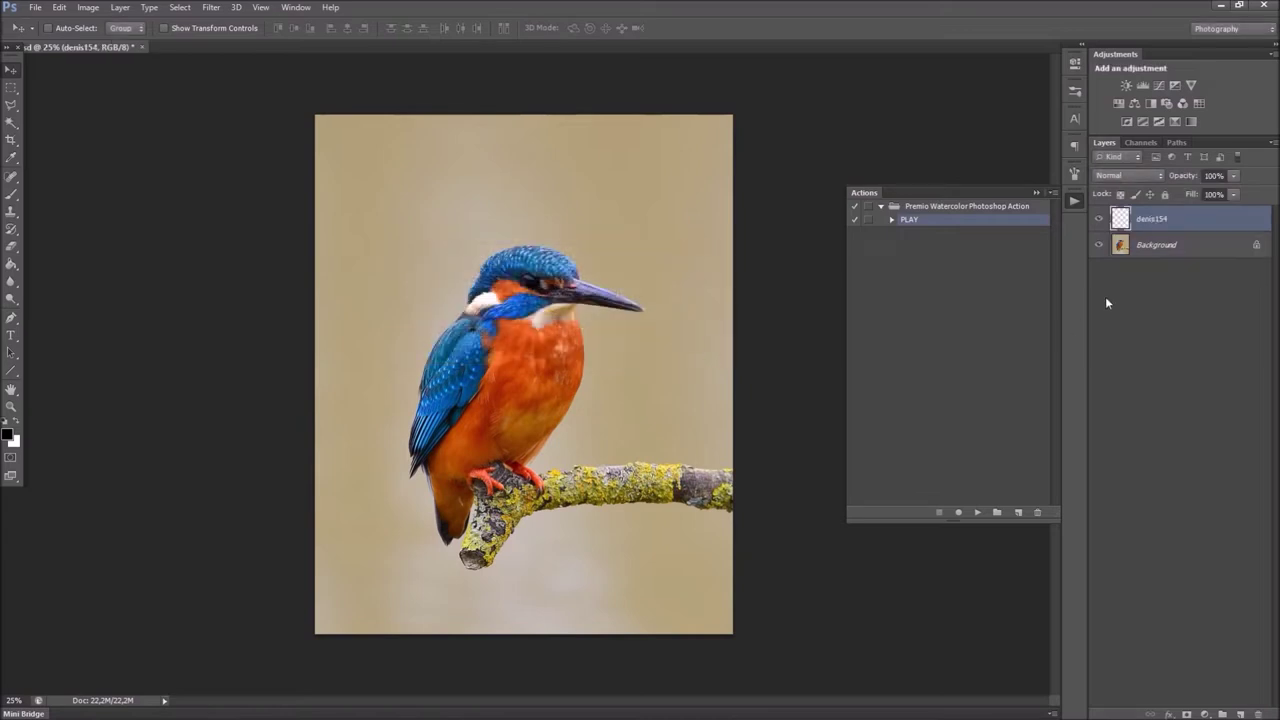
{"action": "double_click", "coordinate": [1150, 219]}
{"action": "key", "text": "Return"}
Step: Choose the soft round brush preset at size 197
{"action": "left_click", "coordinate": [11, 195]}
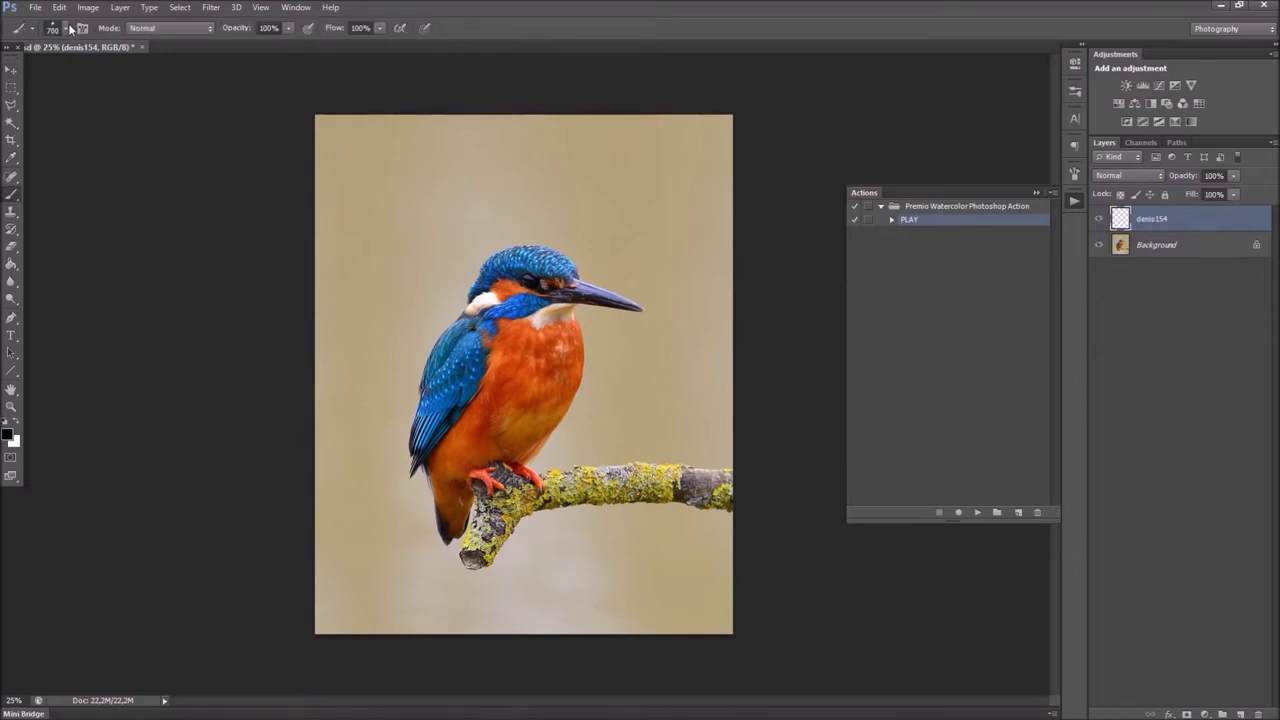
{"action": "left_click", "coordinate": [68, 28]}
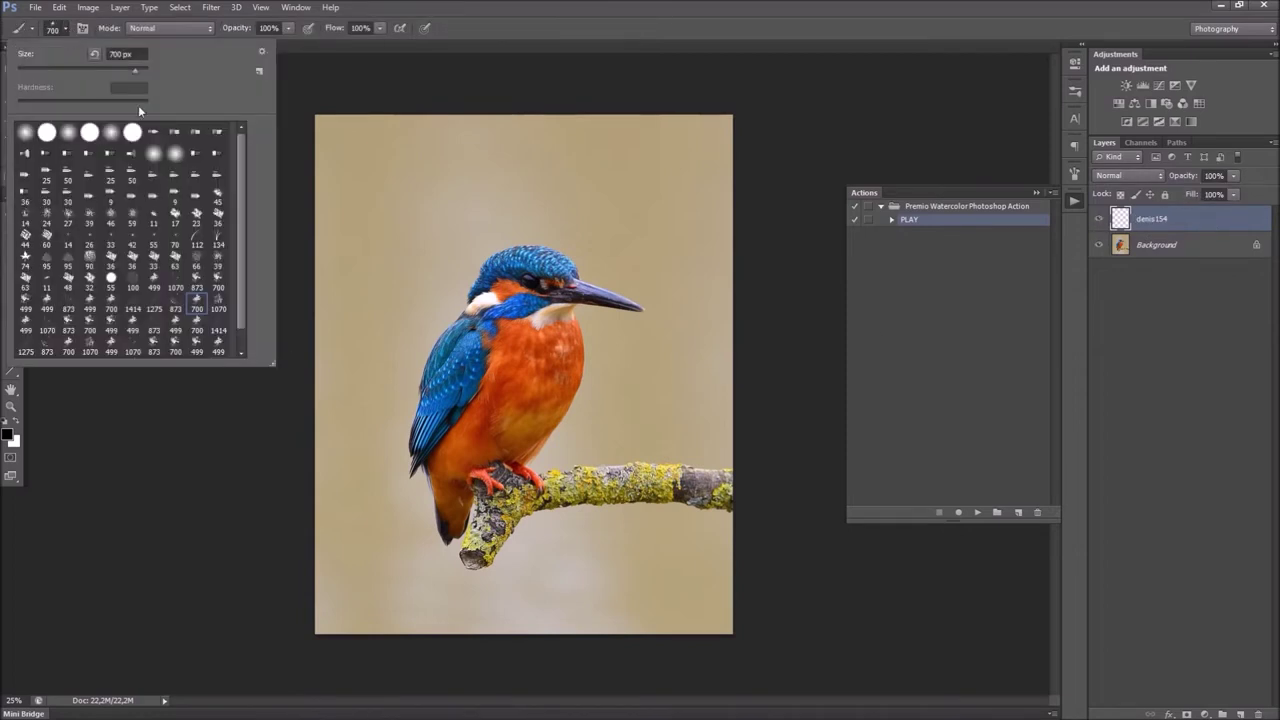
{"action": "left_click", "coordinate": [26, 133]}
{"action": "left_click", "coordinate": [464, 28]}
Step: Set the foreground colour to pure red, paint over the bird, then hide that layer
{"action": "left_click", "coordinate": [9, 432]}
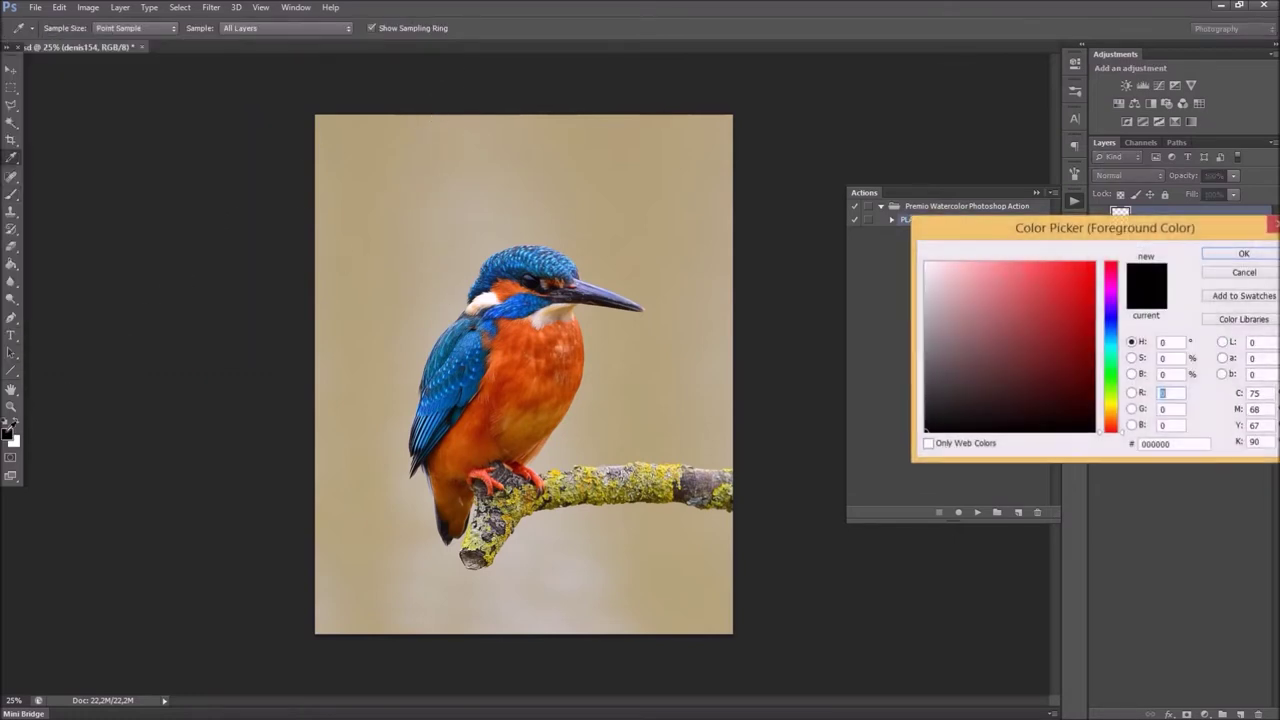
{"action": "left_click_drag", "start_coordinate": [1082, 237], "coordinate": [856, 234]}
{"action": "left_click", "coordinate": [866, 260]}
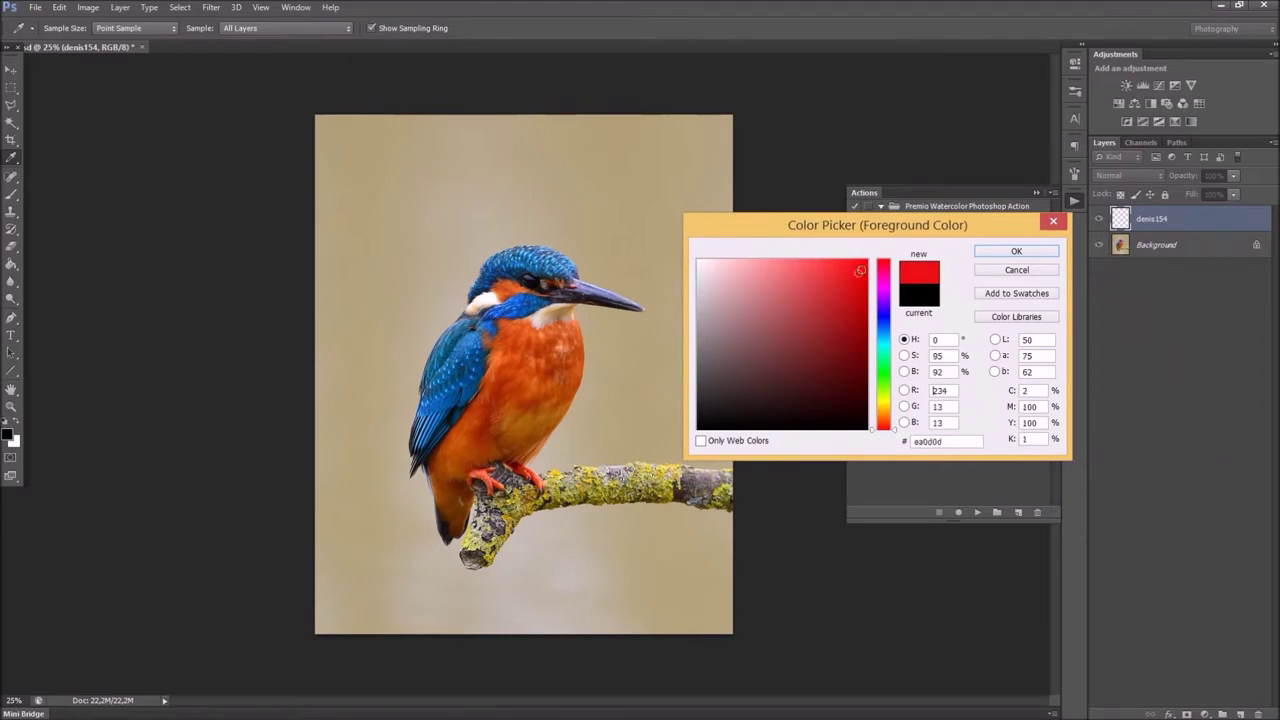
{"action": "left_click", "coordinate": [1015, 251]}
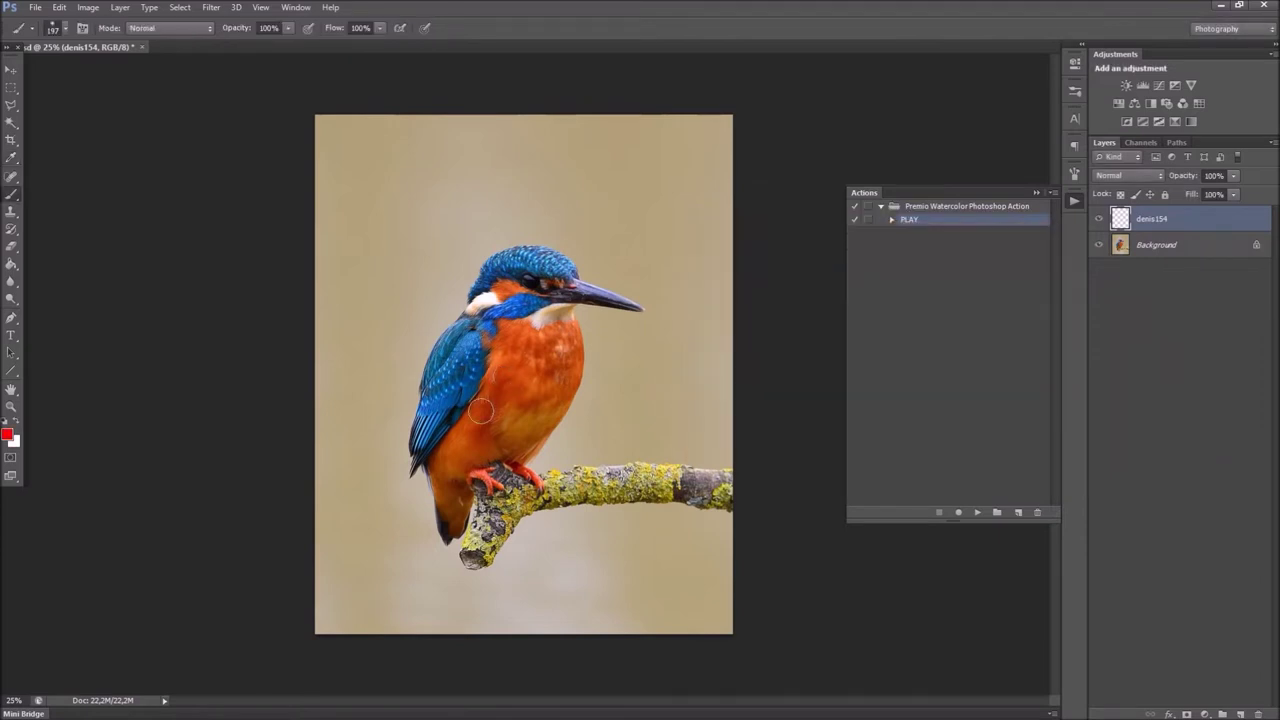
{"action": "mouse_move", "coordinate": [438, 445]}
{"action": "left_mouse_down"}
{"action": "mouse_move", "coordinate": [452, 358]}
{"action": "mouse_move", "coordinate": [470, 336]}
{"action": "left_mouse_up"}
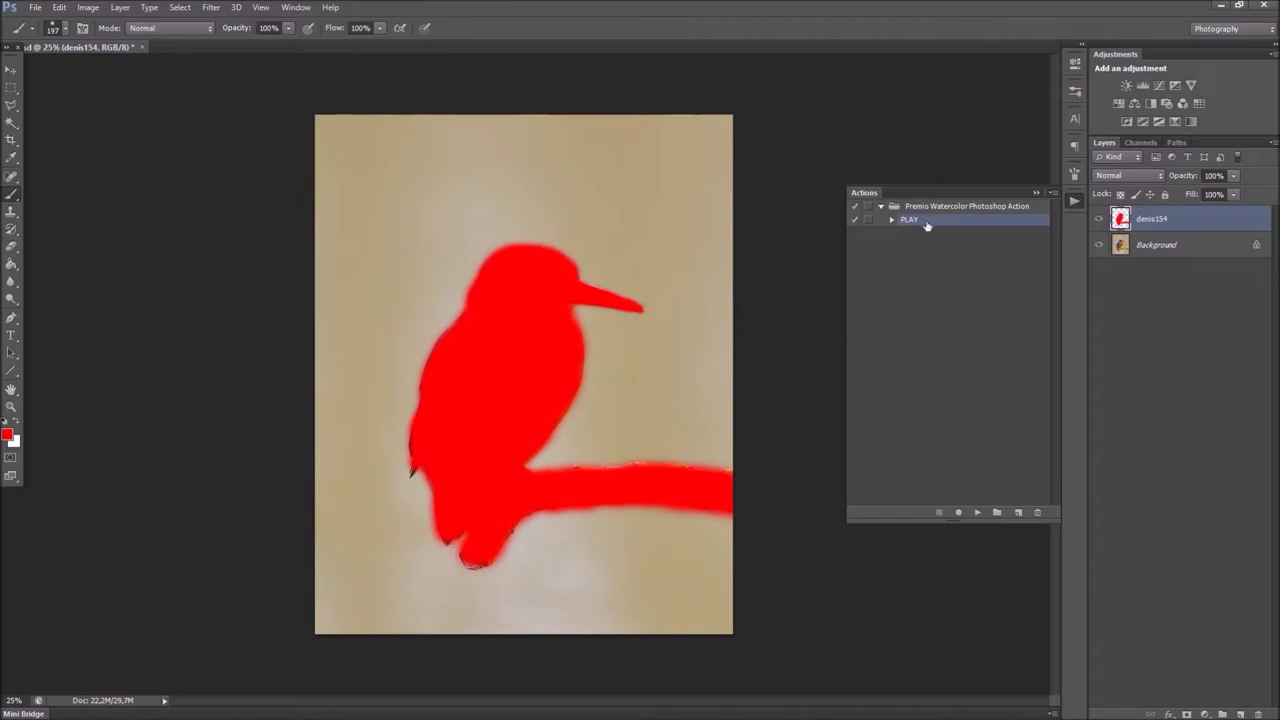
{"action": "left_click", "coordinate": [1098, 220]}
Step: Hide the red layer and run the Premio Watercolor PLAY action
{"action": "left_click", "coordinate": [1098, 220]}
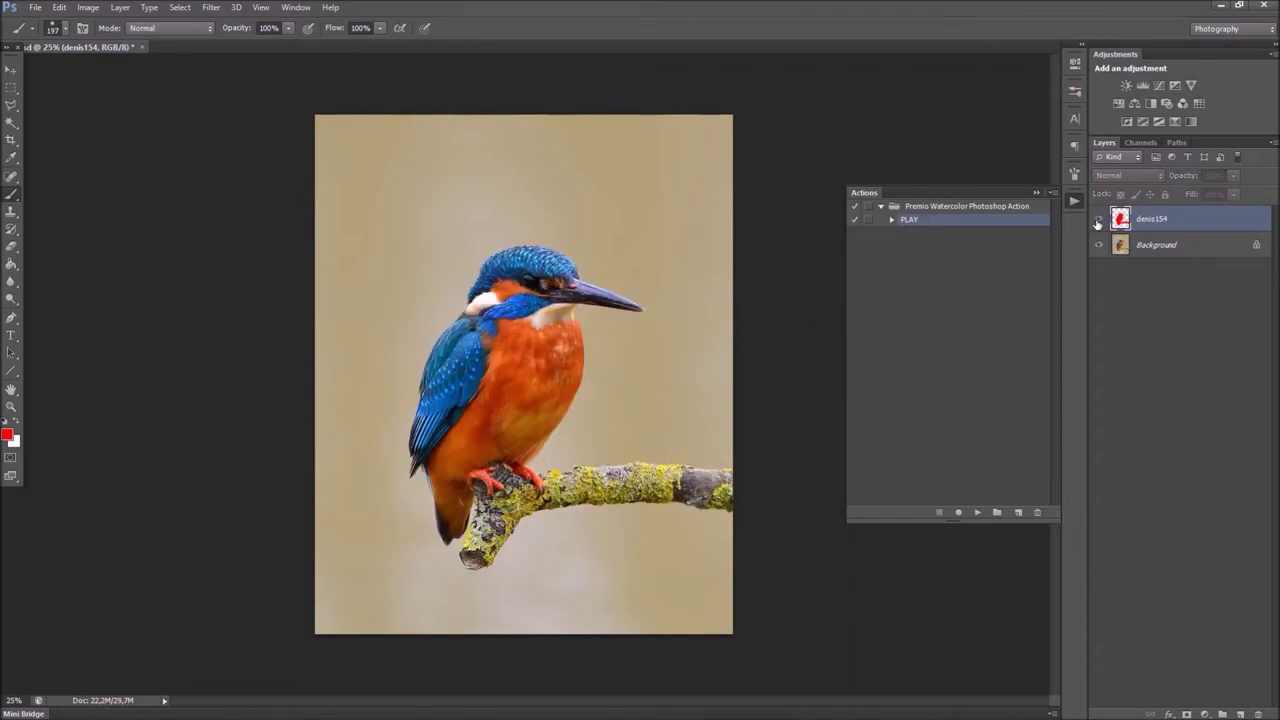
{"action": "left_click", "coordinate": [978, 513]}
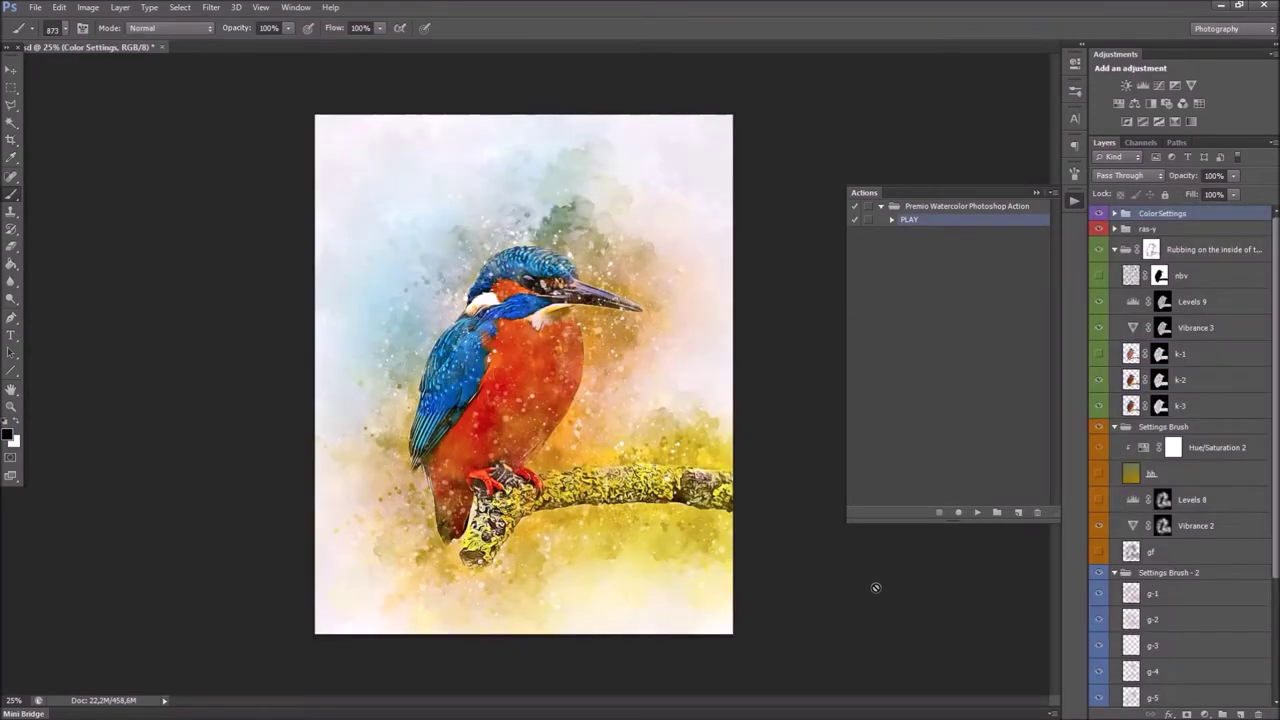
{"action": "left_click", "coordinate": [8, 70]}
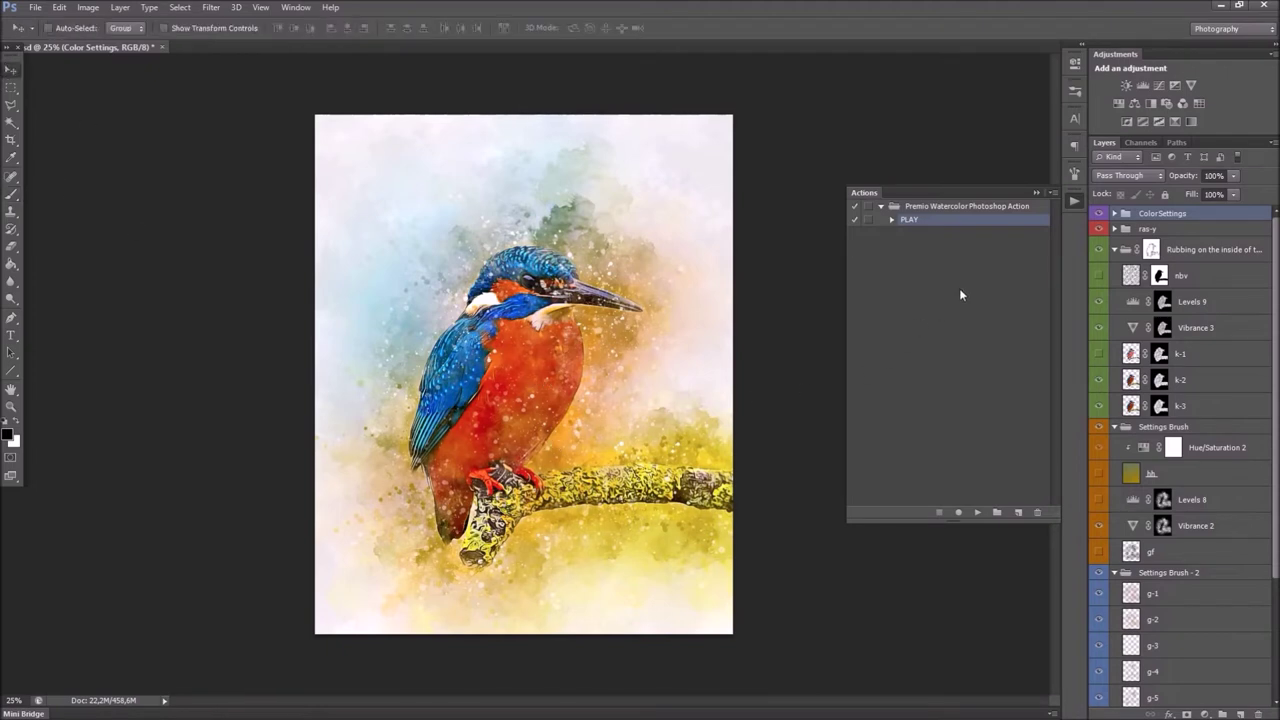
Step: Collapse the Actions panel, Rubbing and Settings Brush groups, and expand ColorSettings
{"action": "left_click", "coordinate": [1035, 194]}
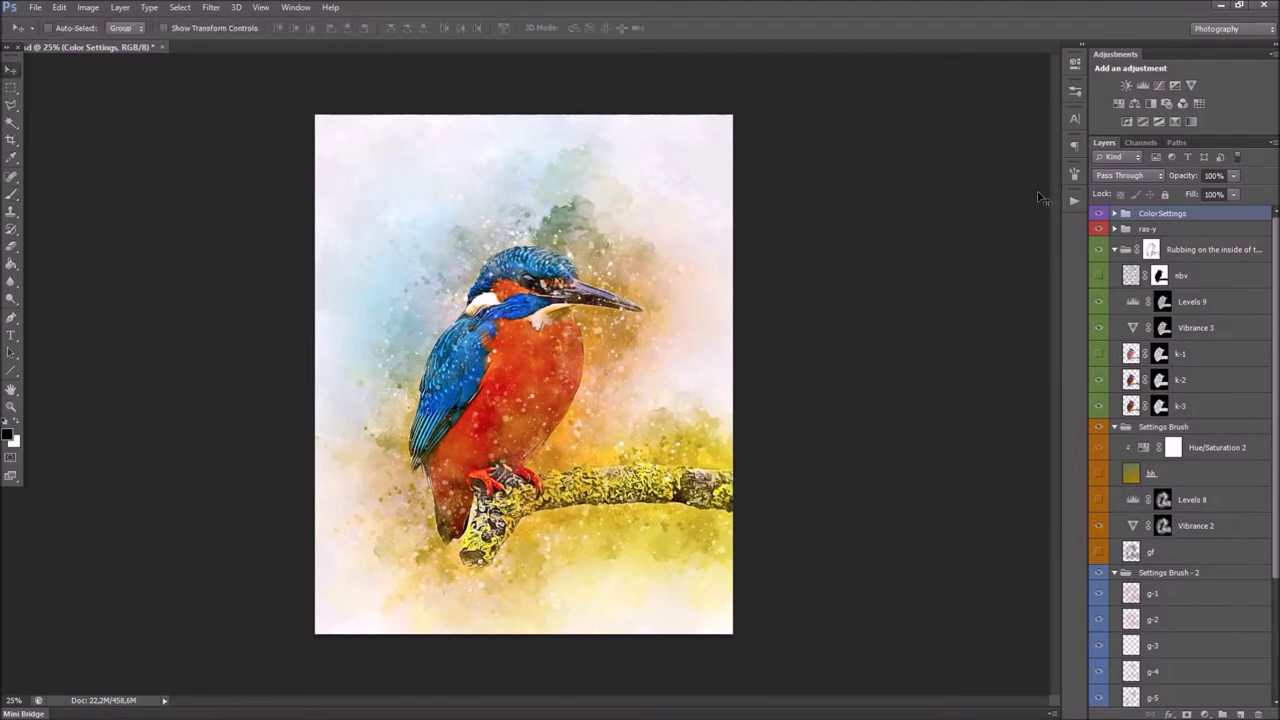
{"action": "left_click", "coordinate": [1115, 250]}
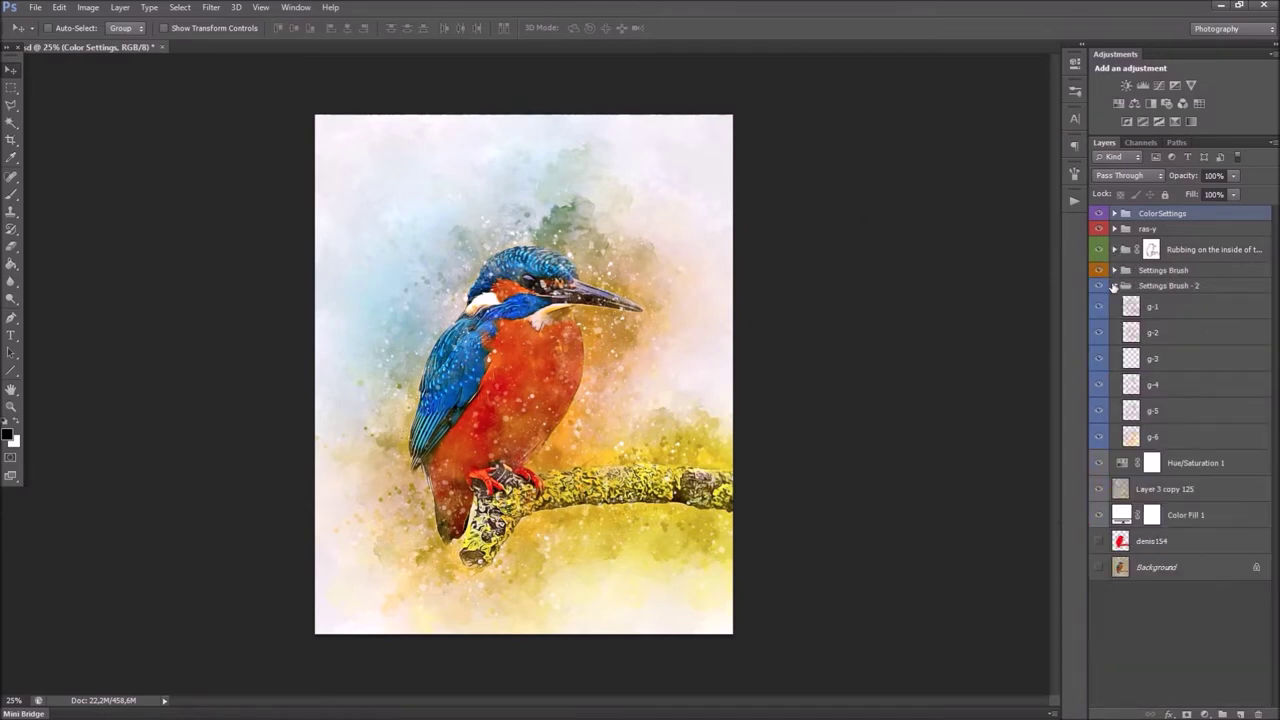
{"action": "left_click", "coordinate": [1114, 286]}
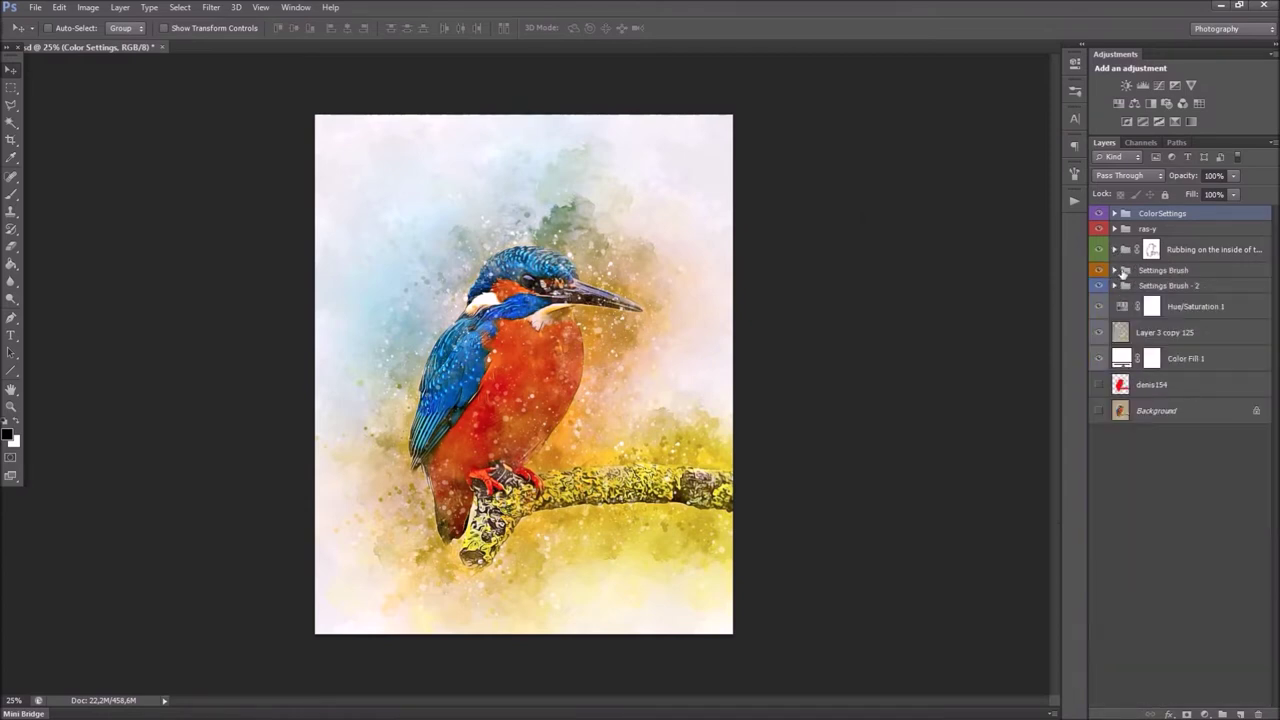
{"action": "left_click", "coordinate": [1115, 215]}
{"action": "left_click", "coordinate": [1132, 237]}
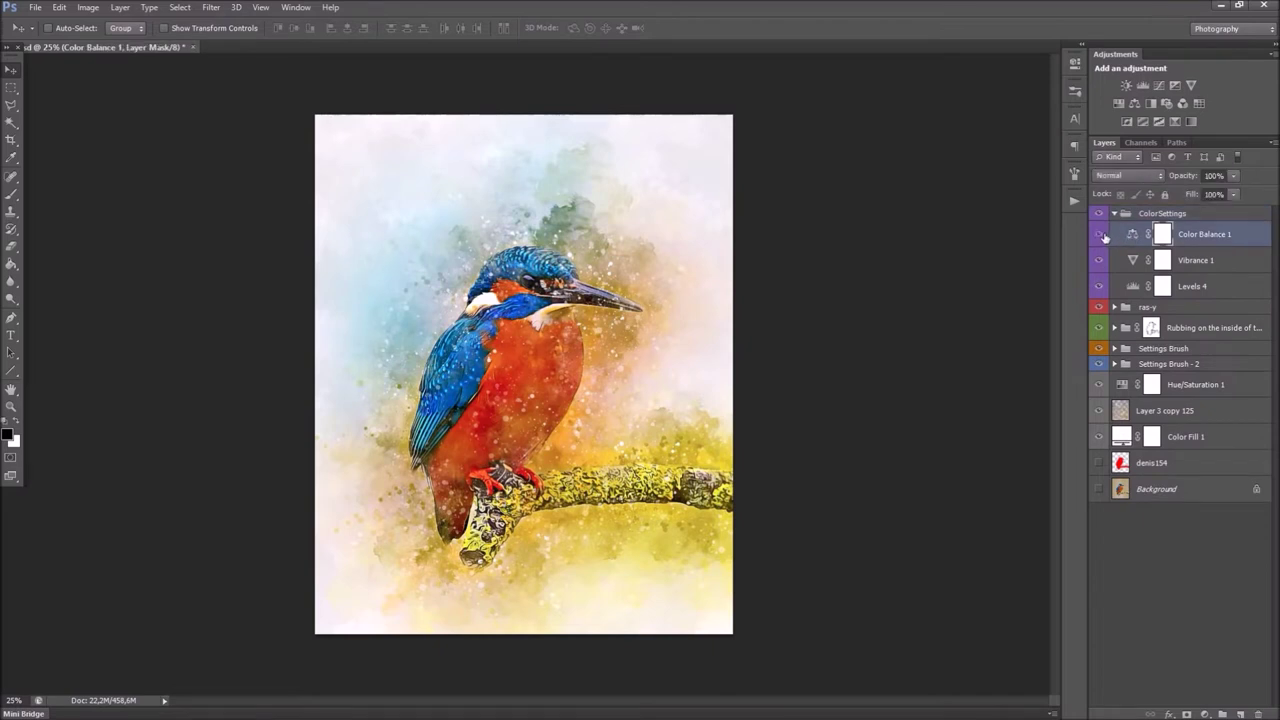
Step: Shift Color Balance 1 toward cyan; set Vibrance 1 saturation +10 and vibrance +29
{"action": "double_click", "coordinate": [1132, 236]}
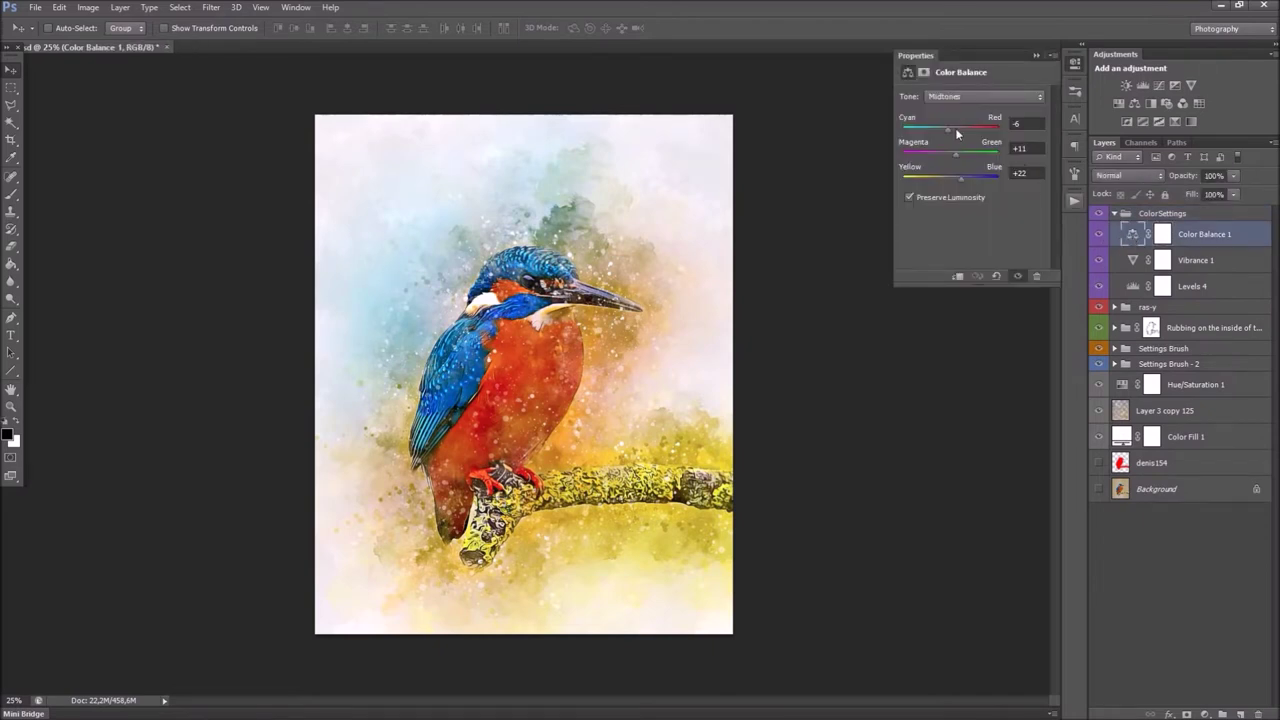
{"action": "mouse_move", "coordinate": [937, 128]}
{"action": "left_mouse_down"}
{"action": "mouse_move", "coordinate": [957, 156]}
{"action": "mouse_move", "coordinate": [952, 181]}
{"action": "left_mouse_up"}
{"action": "left_click", "coordinate": [1100, 234]}
{"action": "left_click", "coordinate": [1135, 261]}
{"action": "mouse_move", "coordinate": [970, 136]}
{"action": "left_mouse_down"}
{"action": "mouse_move", "coordinate": [1009, 136]}
{"action": "mouse_move", "coordinate": [959, 134]}
{"action": "mouse_move", "coordinate": [978, 138]}
{"action": "left_mouse_up"}
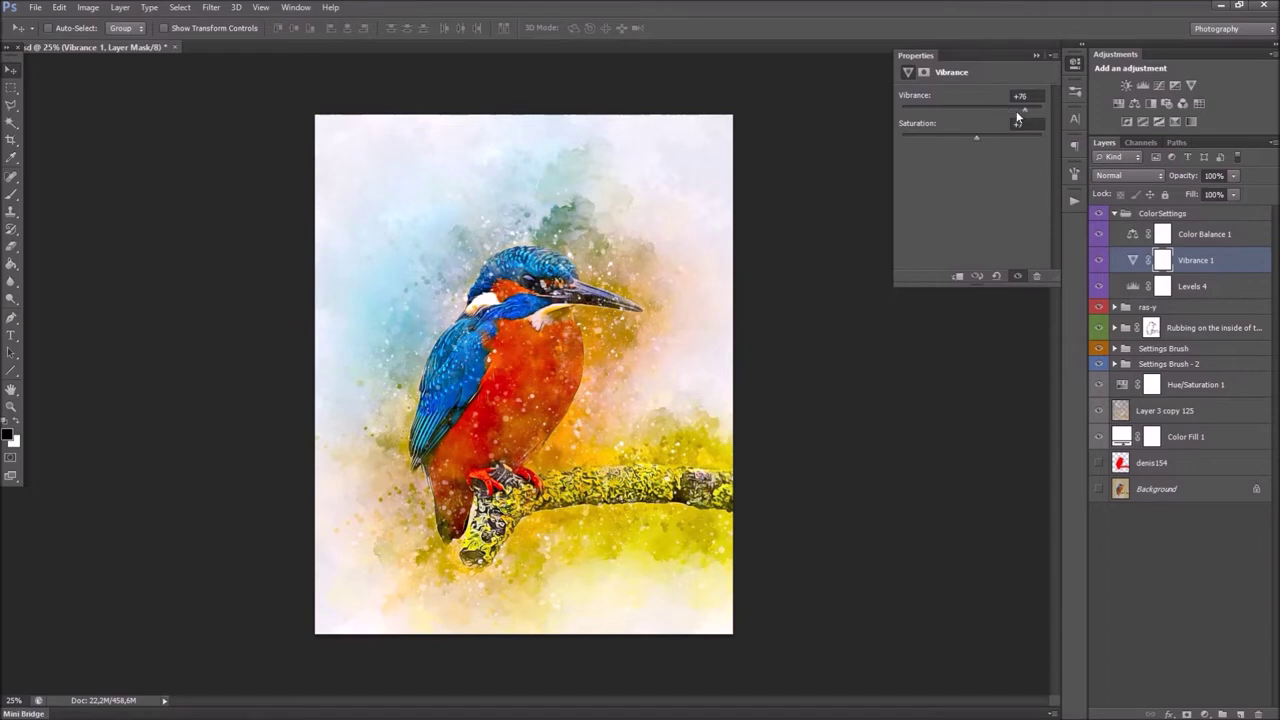
{"action": "left_click_drag", "start_coordinate": [983, 111], "coordinate": [1001, 116]}
Step: Set Levels 4 input levels to 19, 1.00, 239 and collapse ColorSettings
{"action": "left_click", "coordinate": [1133, 287]}
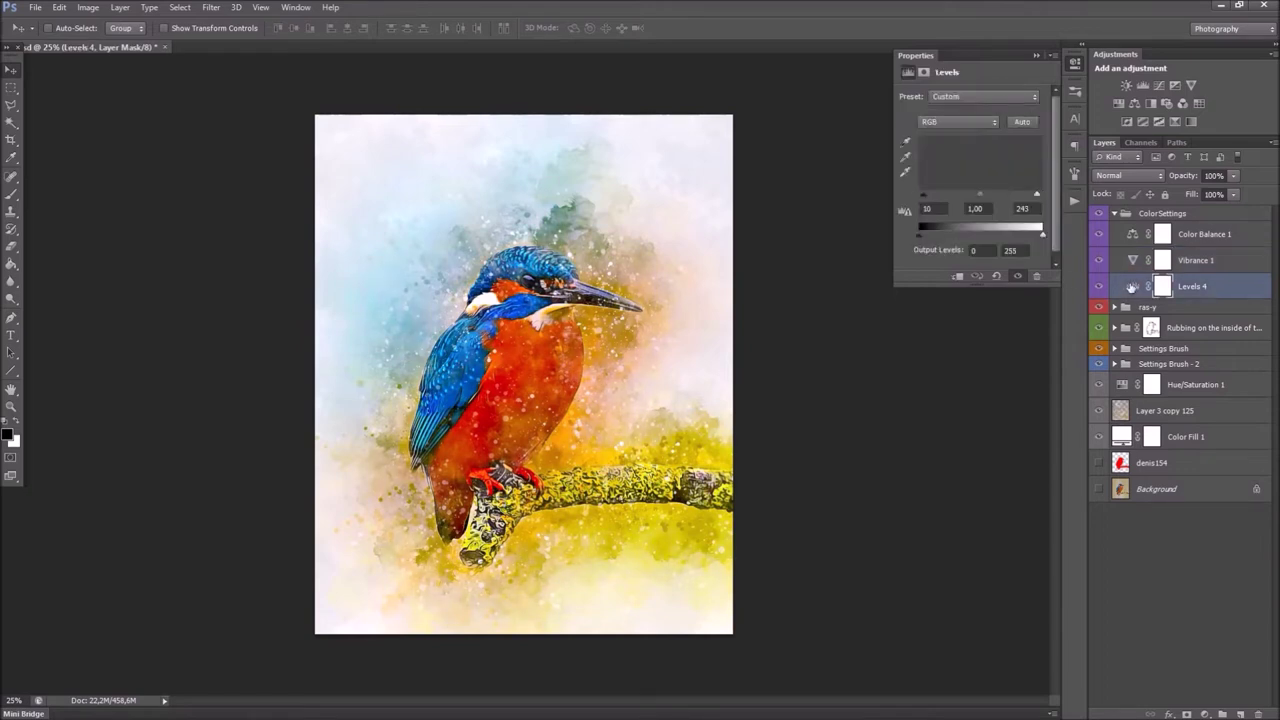
{"action": "left_click_drag", "start_coordinate": [1037, 193], "coordinate": [1033, 193]}
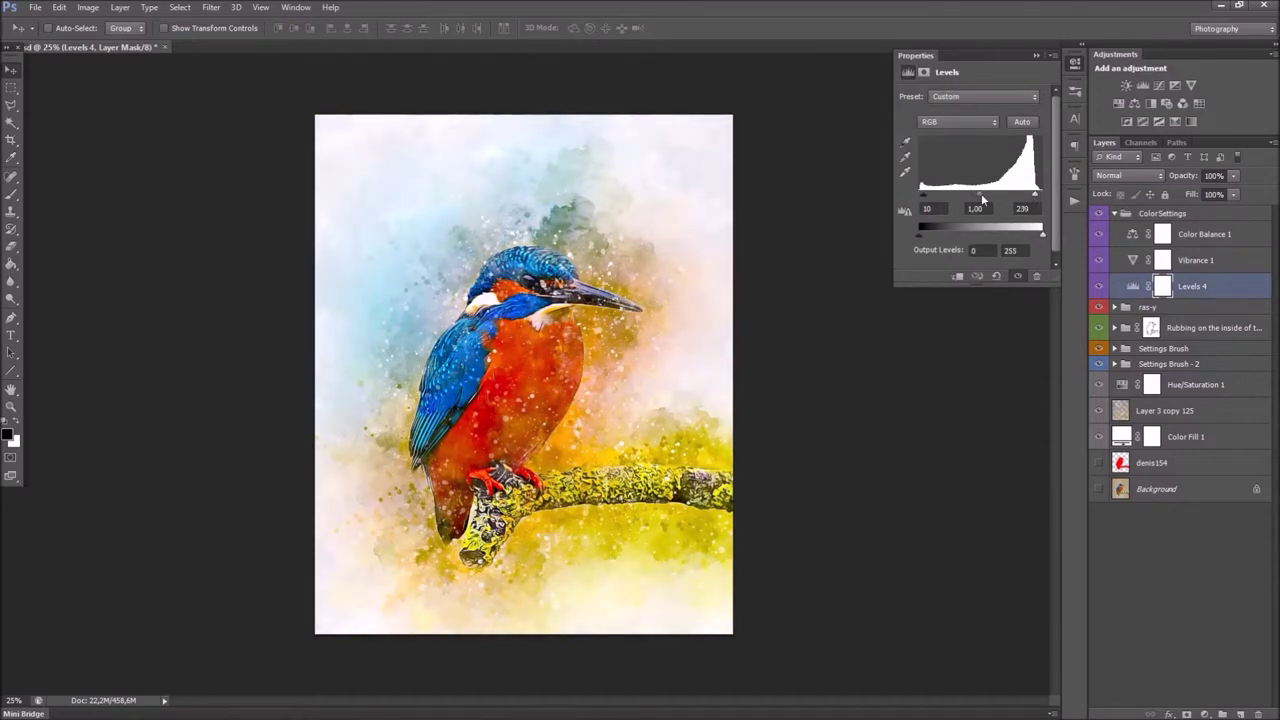
{"action": "left_click_drag", "start_coordinate": [927, 193], "coordinate": [927, 195]}
{"action": "left_click", "coordinate": [1158, 215]}
{"action": "left_click", "coordinate": [1112, 214]}
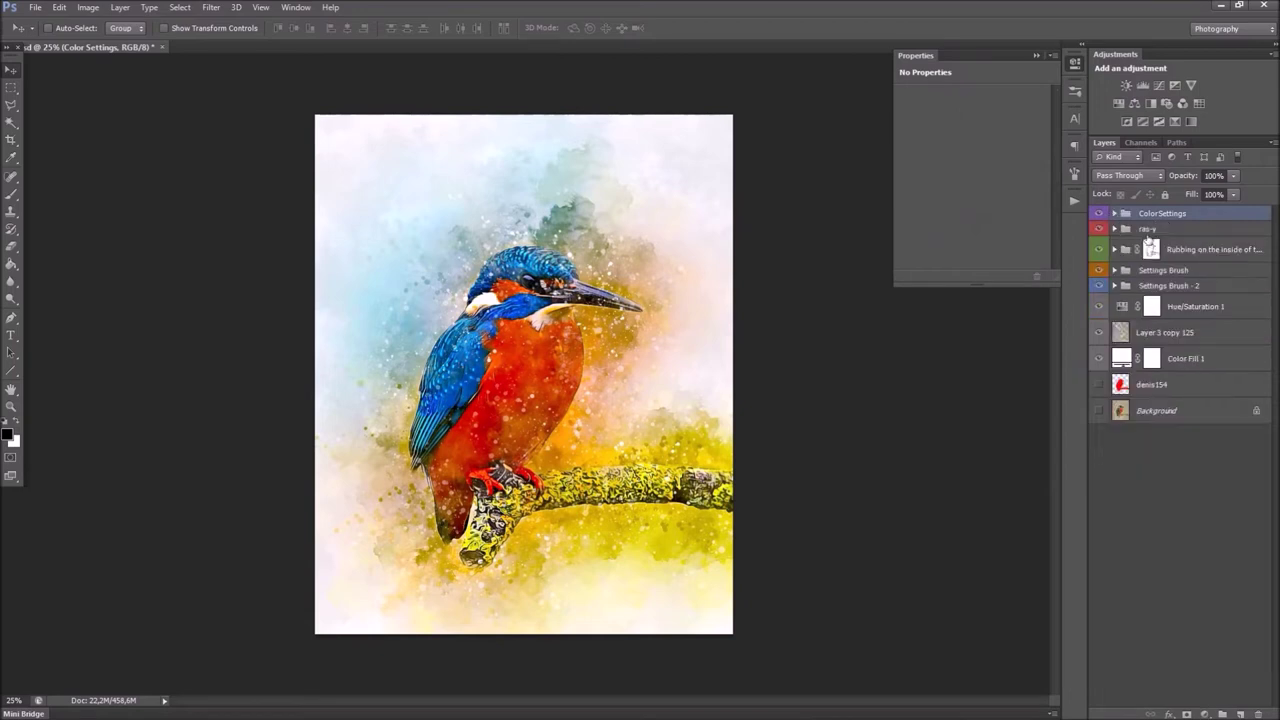
Step: In the ras-y group, set the line-texture layer to 58% opacity, then hide it
{"action": "left_click", "coordinate": [1149, 230]}
{"action": "left_click", "coordinate": [1115, 229]}
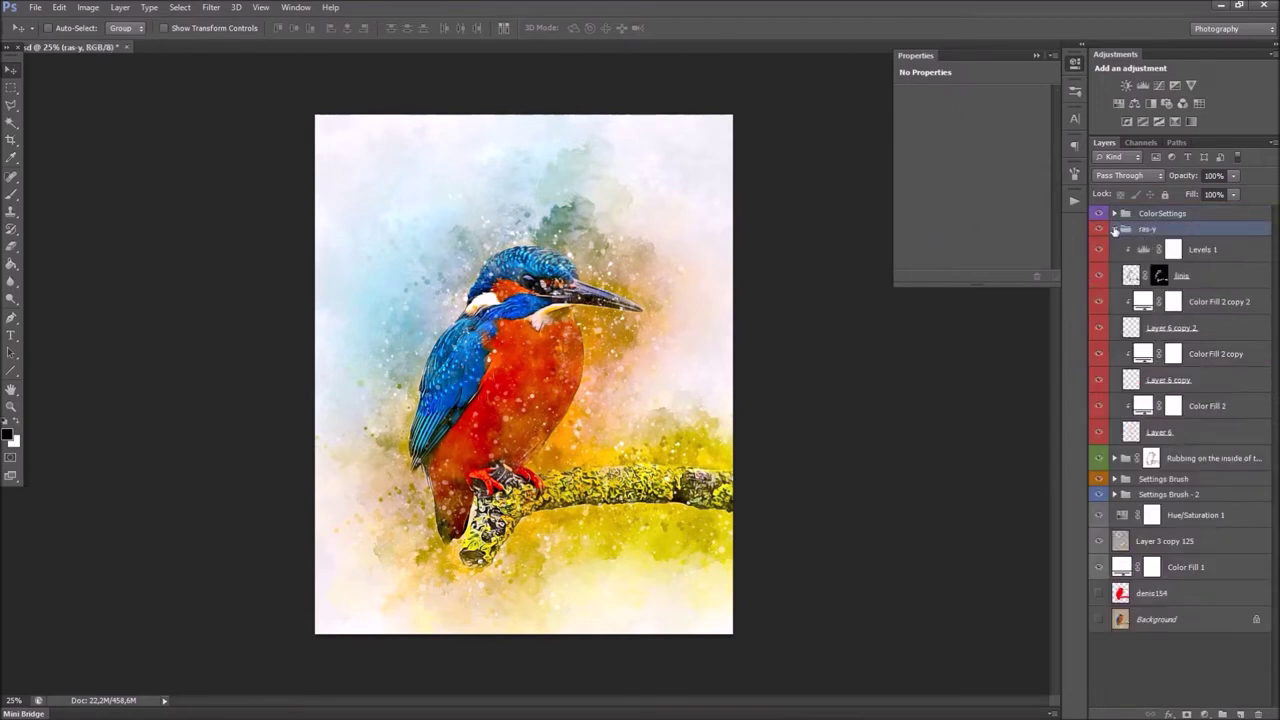
{"action": "left_click", "coordinate": [1200, 278]}
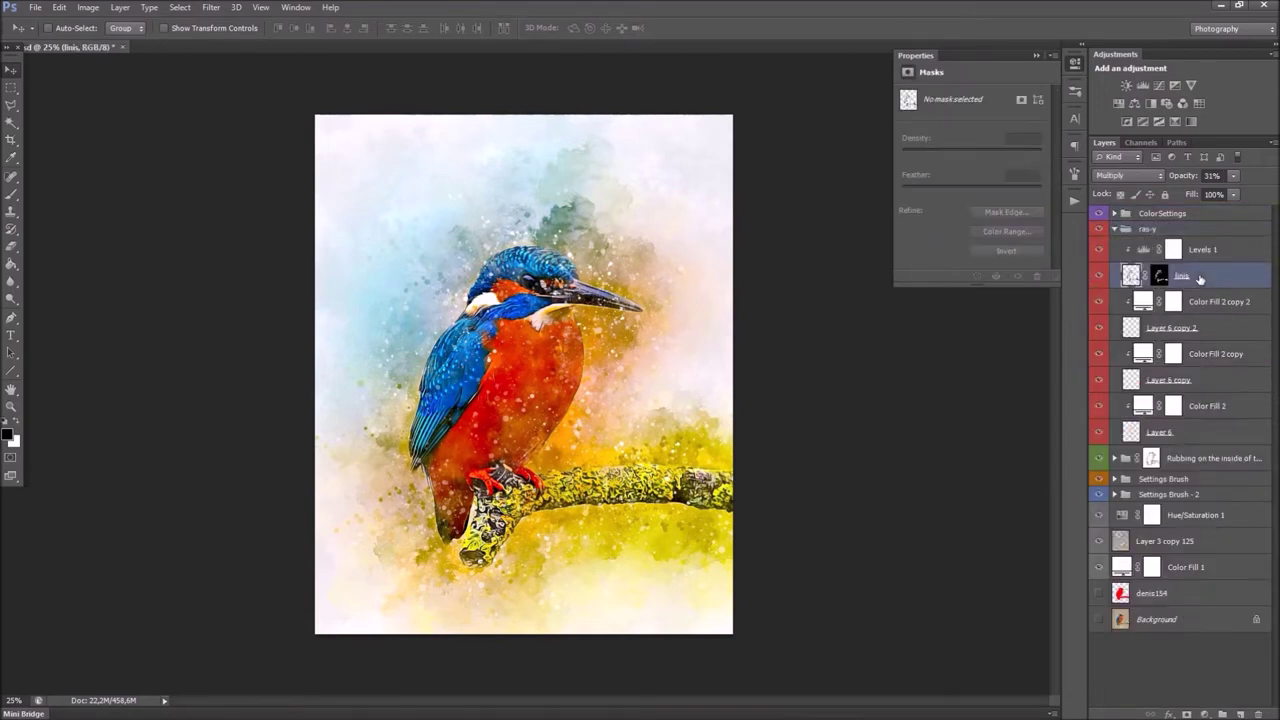
{"action": "left_click", "coordinate": [1233, 177]}
{"action": "mouse_move", "coordinate": [1228, 192]}
{"action": "left_mouse_down"}
{"action": "mouse_move", "coordinate": [1254, 198]}
{"action": "mouse_move", "coordinate": [1232, 197]}
{"action": "left_mouse_up"}
{"action": "left_click", "coordinate": [1099, 276]}
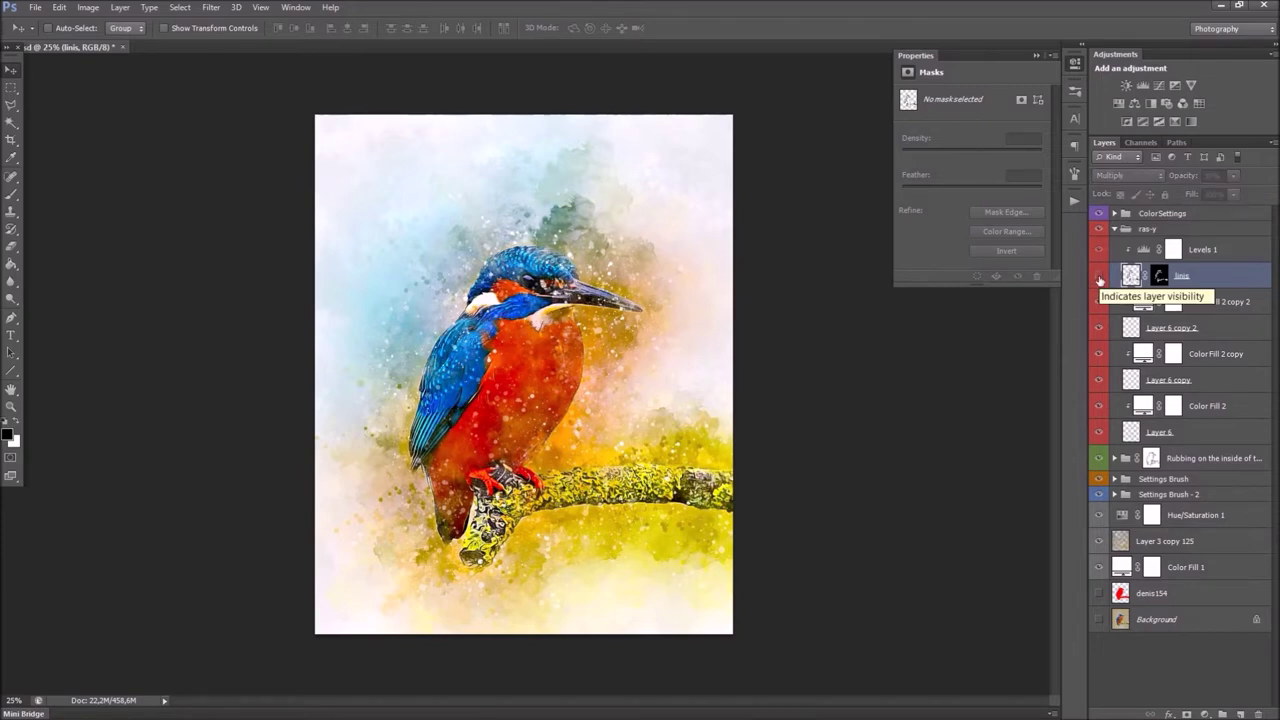
{"action": "left_click", "coordinate": [1100, 277]}
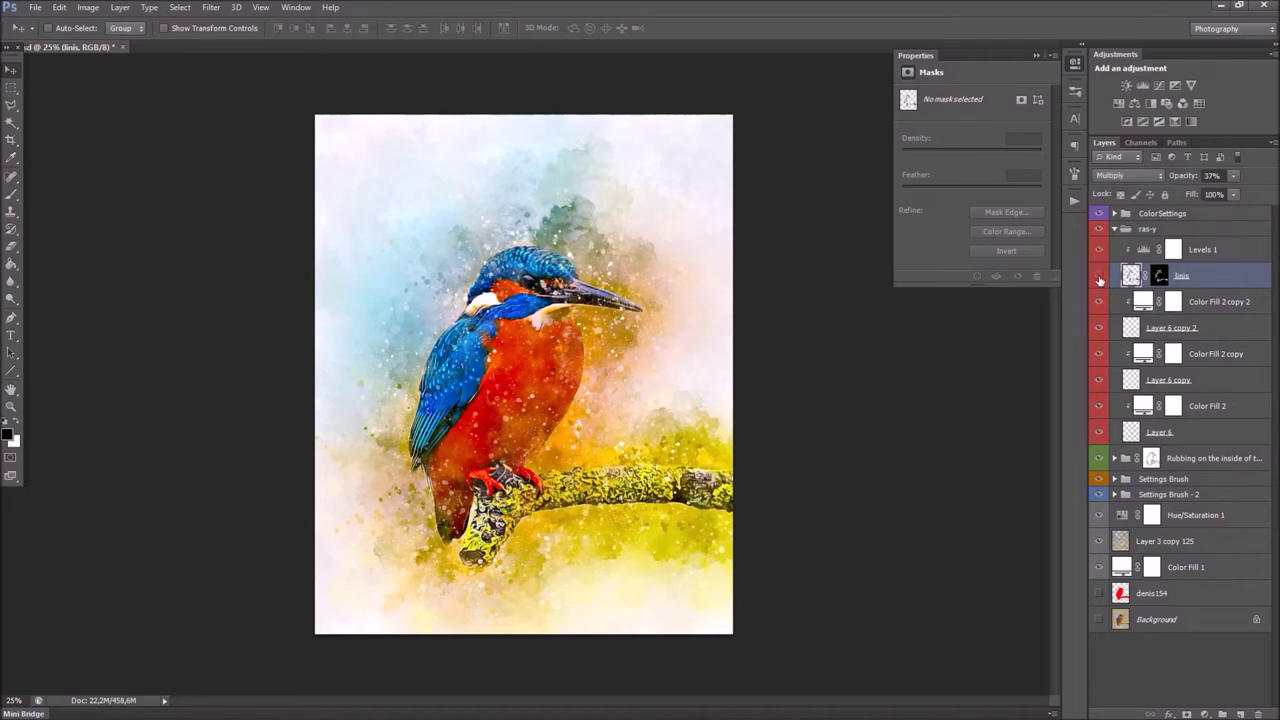
Step: Set Layer 6 copy 2 to 66% opacity and adjust Layer 6 copy's opacity
{"action": "left_click", "coordinate": [1160, 330]}
{"action": "left_click", "coordinate": [1233, 177]}
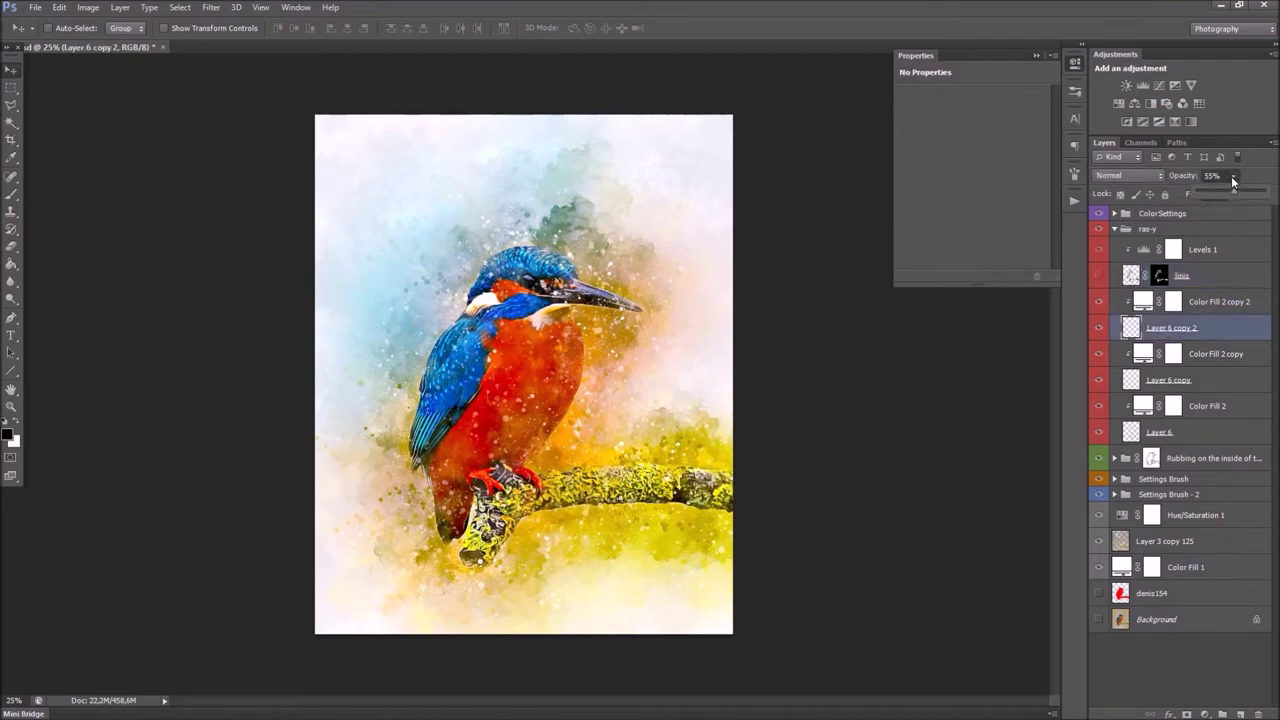
{"action": "left_click_drag", "start_coordinate": [1235, 195], "coordinate": [1257, 195]}
{"action": "left_click_drag", "start_coordinate": [680, 380], "coordinate": [665, 352]}
{"action": "left_click", "coordinate": [1170, 380]}
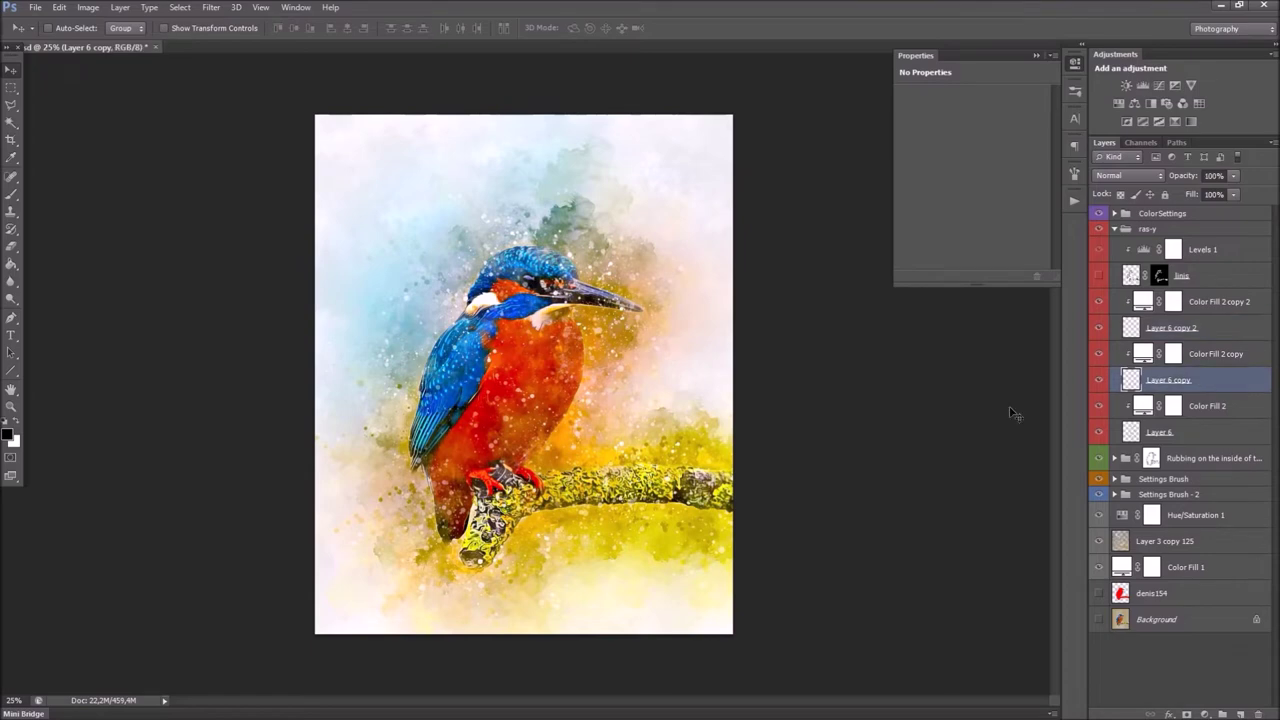
{"action": "left_click_drag", "start_coordinate": [666, 400], "coordinate": [652, 408]}
Step: Set Layer 6 to 35% opacity and collapse the ras-y group
{"action": "left_click", "coordinate": [1158, 437]}
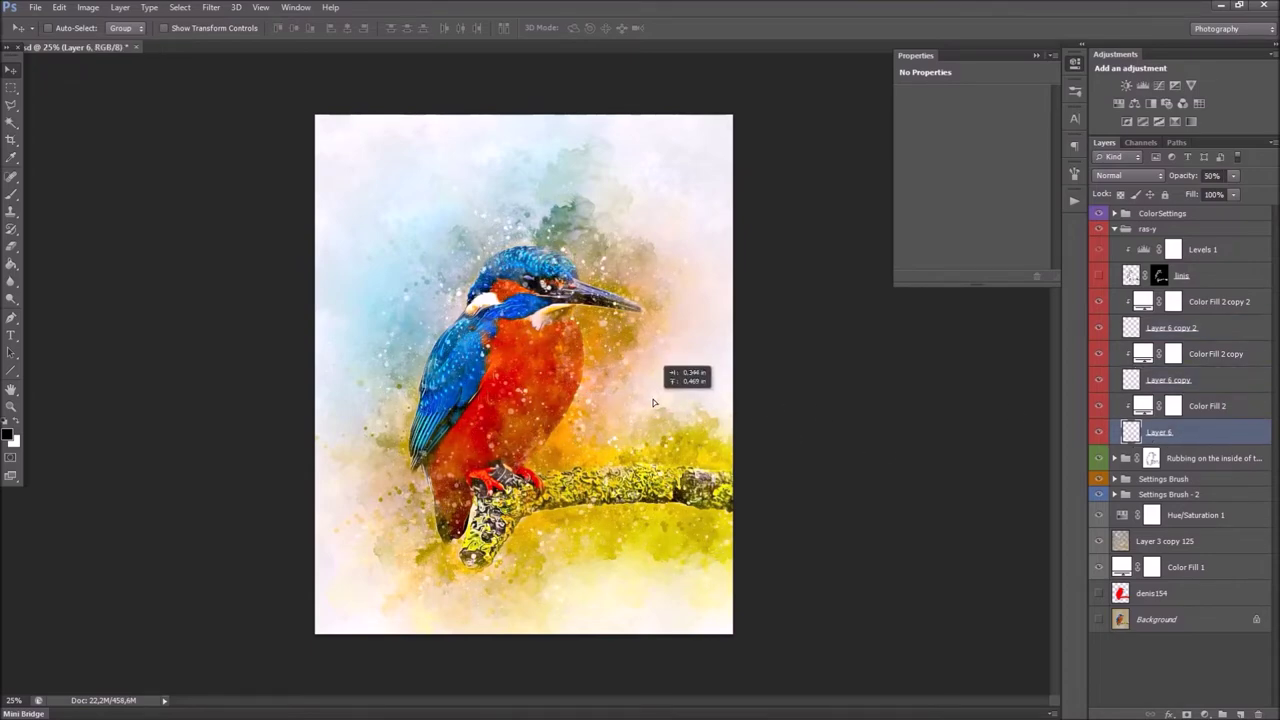
{"action": "left_click", "coordinate": [1234, 176]}
{"action": "left_click_drag", "start_coordinate": [1202, 195], "coordinate": [1222, 195]}
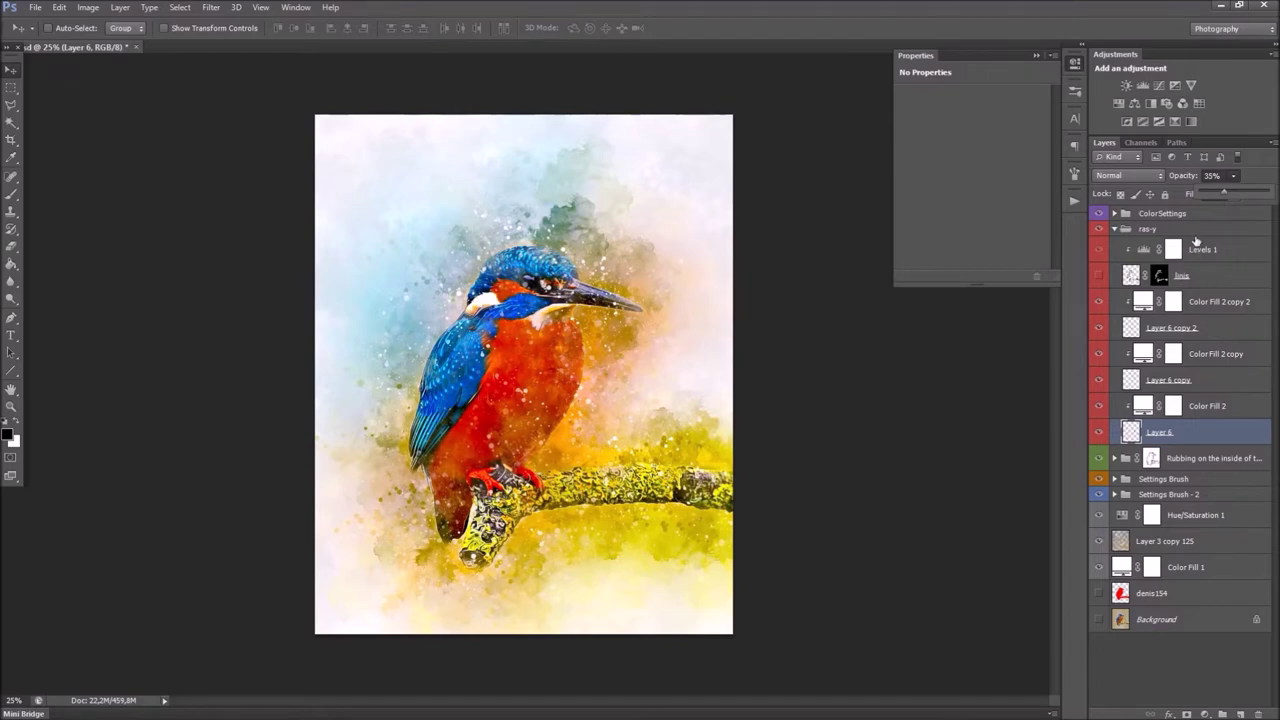
{"action": "left_click", "coordinate": [1120, 230]}
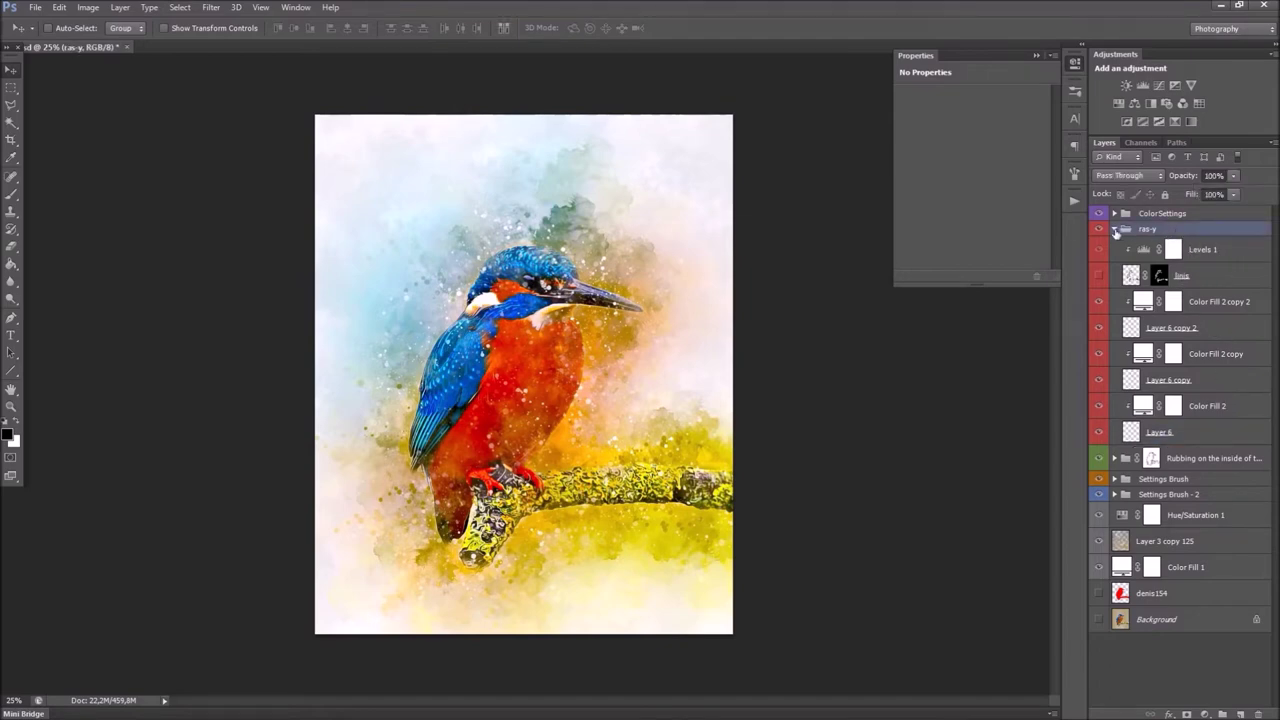
{"action": "left_click", "coordinate": [1115, 230]}
Step: In the Rubbing group, set the top texture layer to 78% opacity and hide nbv
{"action": "left_click", "coordinate": [1151, 250]}
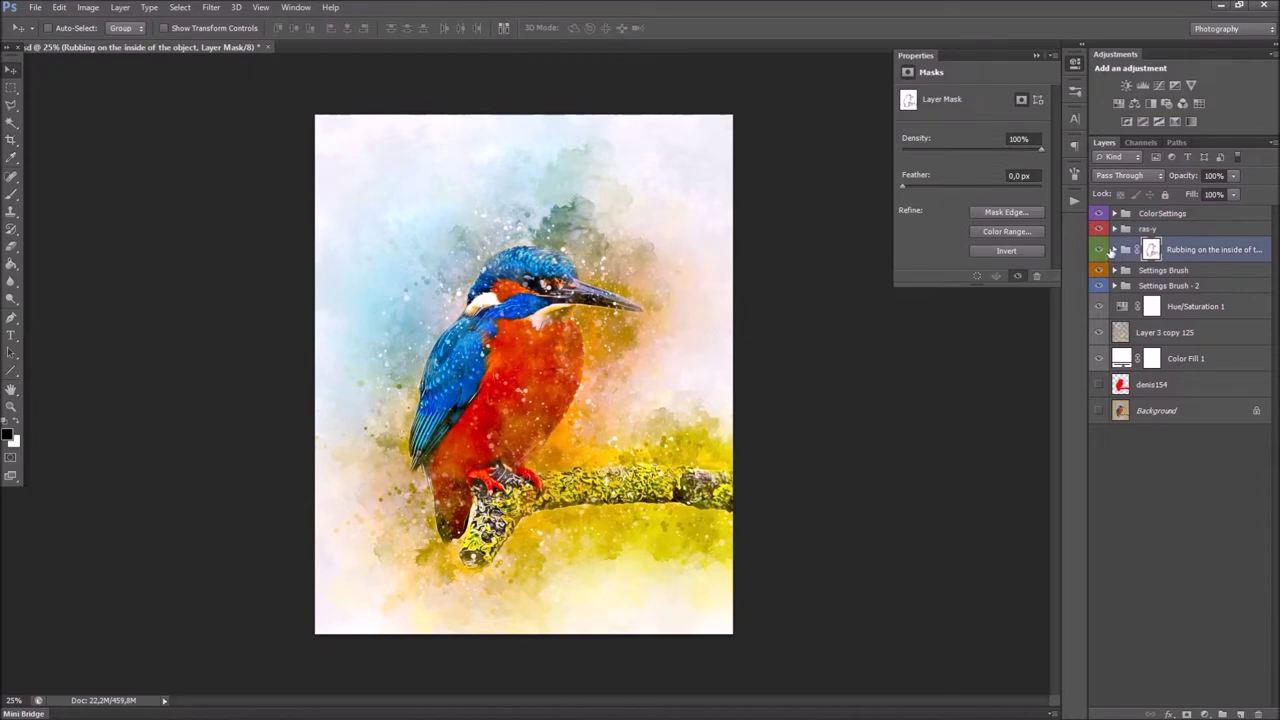
{"action": "left_click", "coordinate": [1114, 250]}
{"action": "left_click", "coordinate": [1176, 277]}
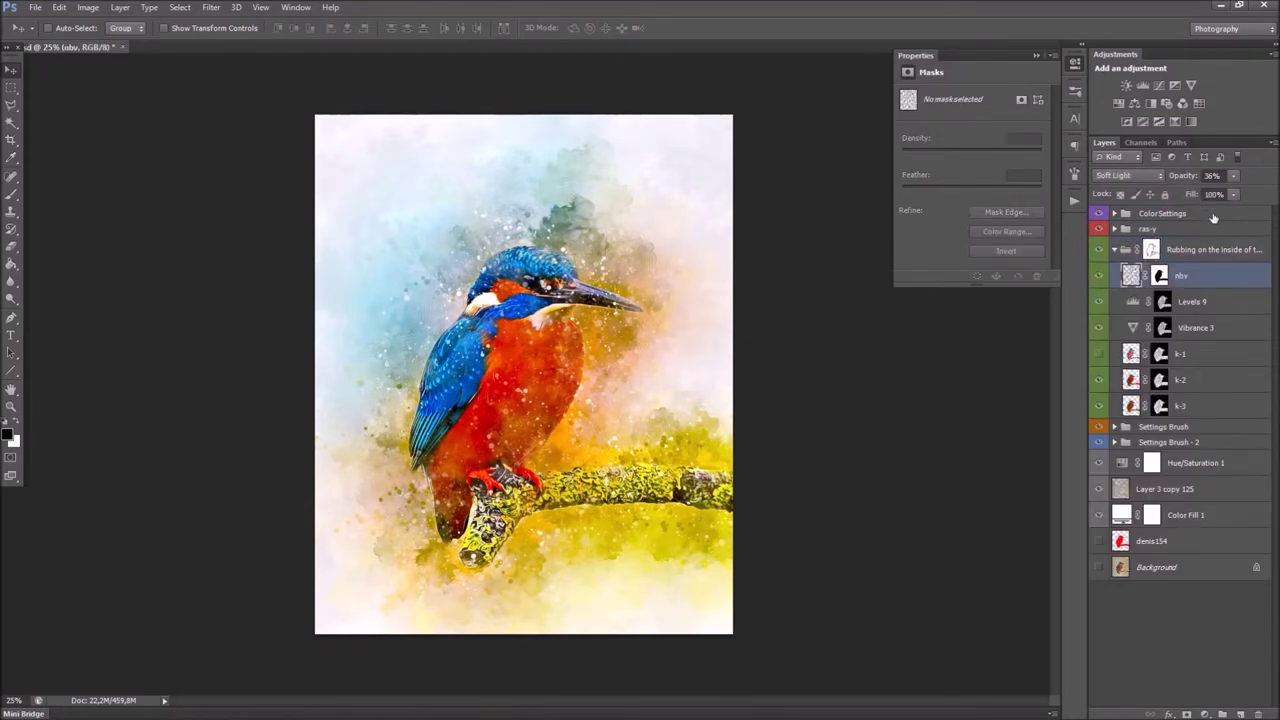
{"action": "mouse_move", "coordinate": [1233, 175]}
{"action": "left_mouse_down"}
{"action": "mouse_move", "coordinate": [1262, 198]}
{"action": "mouse_move", "coordinate": [1237, 200]}
{"action": "left_mouse_up"}
{"action": "left_click", "coordinate": [1099, 277]}
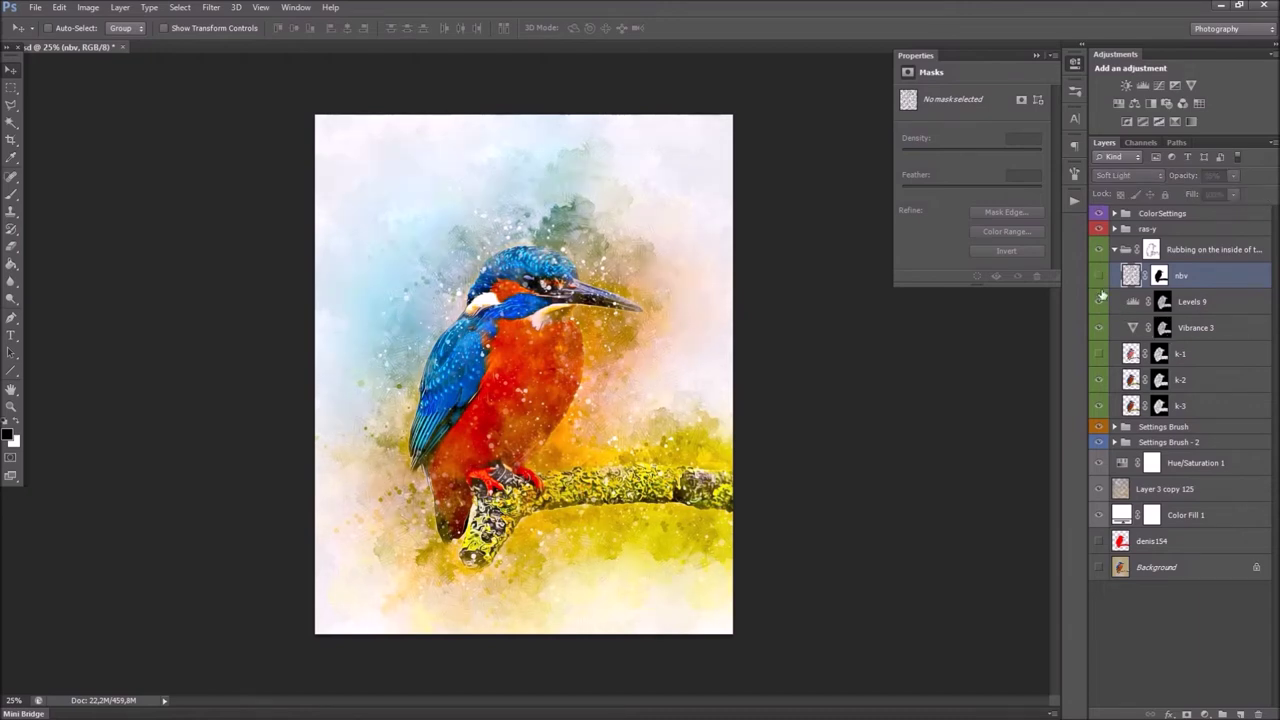
Step: Raise Levels 9 black and white input points; set Vibrance 3 to +45 vibrance, +13 saturation
{"action": "left_click", "coordinate": [1133, 305]}
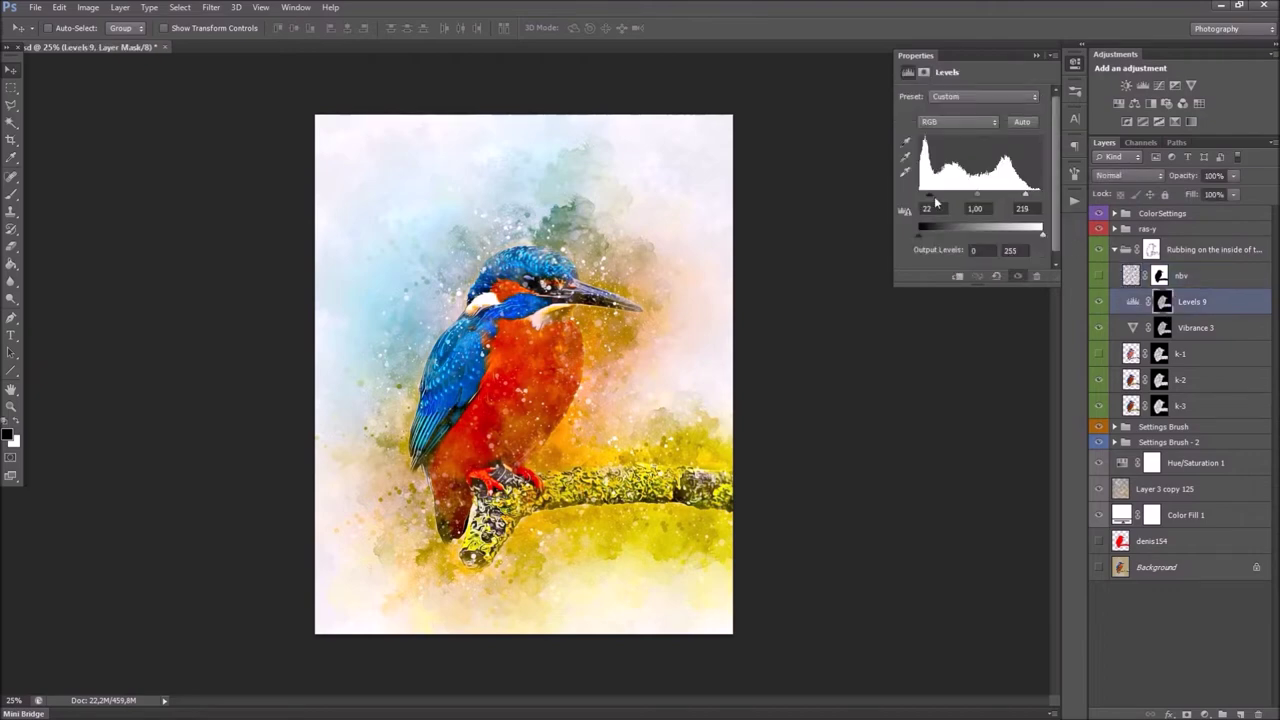
{"action": "left_click_drag", "start_coordinate": [930, 198], "coordinate": [932, 196]}
{"action": "left_click_drag", "start_coordinate": [1020, 197], "coordinate": [1028, 197]}
{"action": "left_click", "coordinate": [1135, 328]}
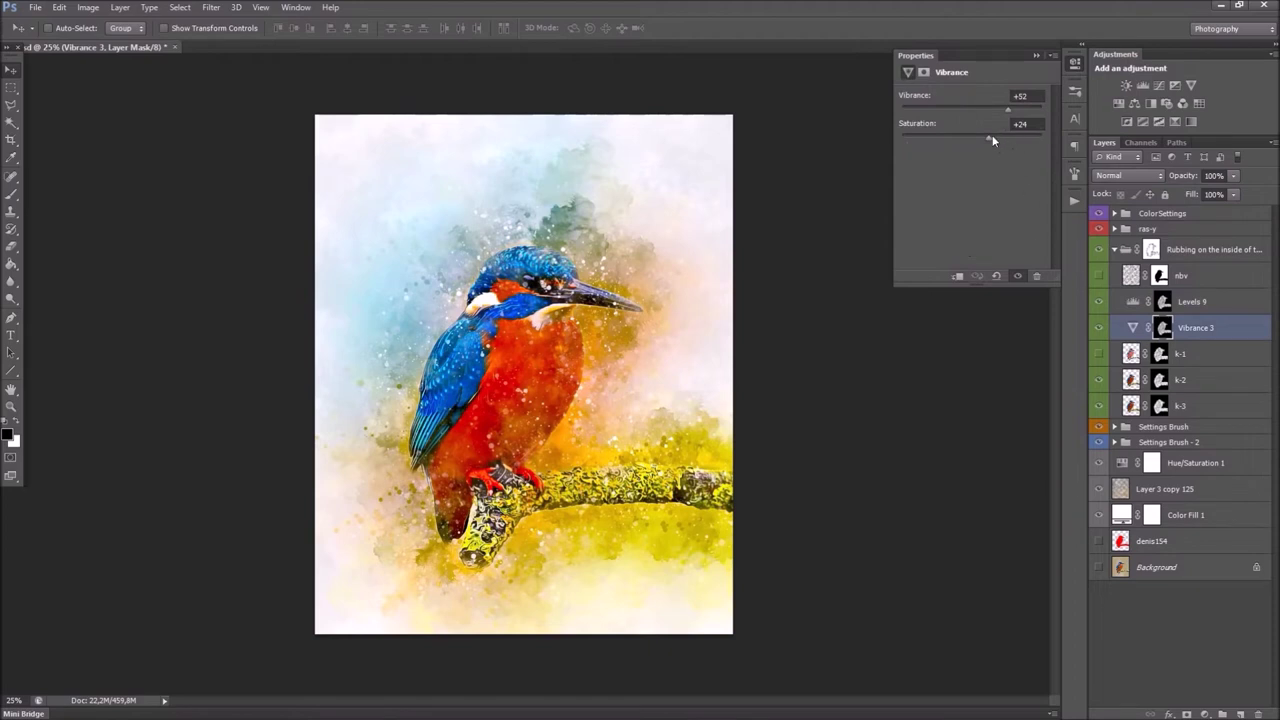
{"action": "mouse_move", "coordinate": [996, 142]}
{"action": "left_mouse_down"}
{"action": "mouse_move", "coordinate": [1016, 141]}
{"action": "mouse_move", "coordinate": [980, 146]}
{"action": "left_mouse_up"}
{"action": "mouse_move", "coordinate": [1034, 118]}
{"action": "left_mouse_down"}
{"action": "mouse_move", "coordinate": [935, 117]}
{"action": "mouse_move", "coordinate": [1003, 120]}
{"action": "left_mouse_up"}
{"action": "left_click", "coordinate": [1183, 354]}
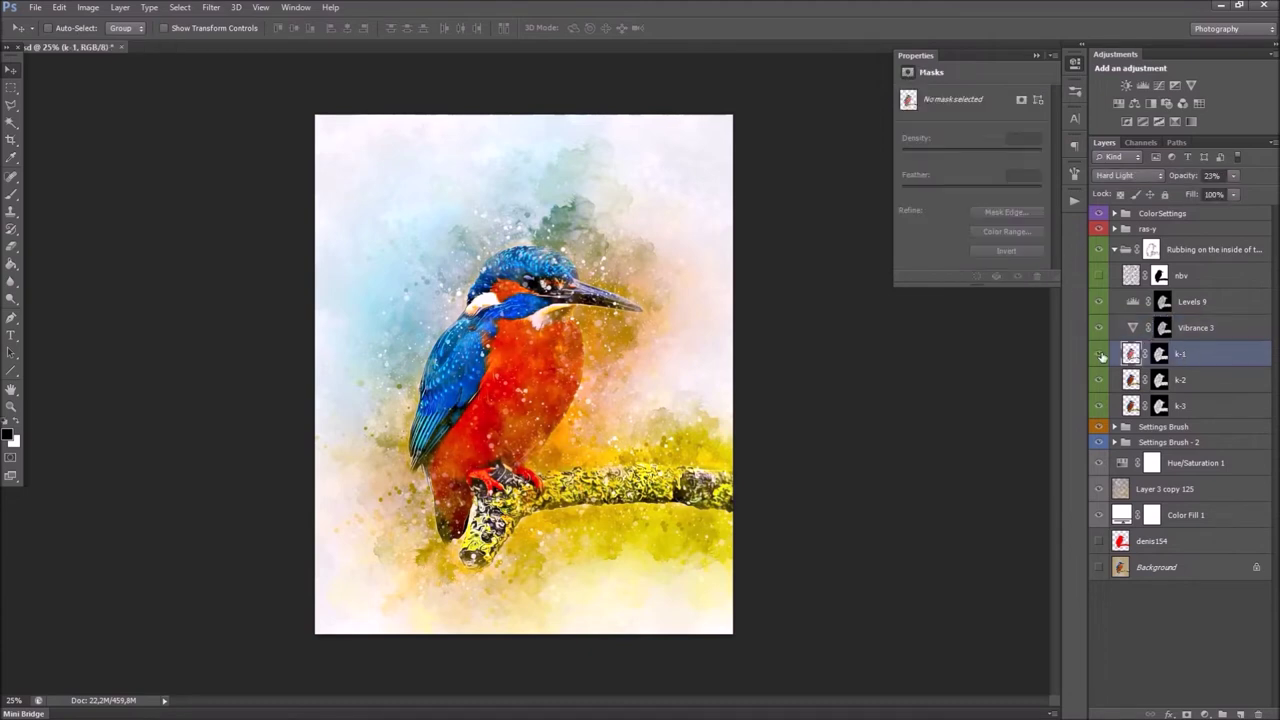
Step: Drag the k-1 layer's opacity to 25% and select the Rubbing group's mask
{"action": "left_click", "coordinate": [1233, 176]}
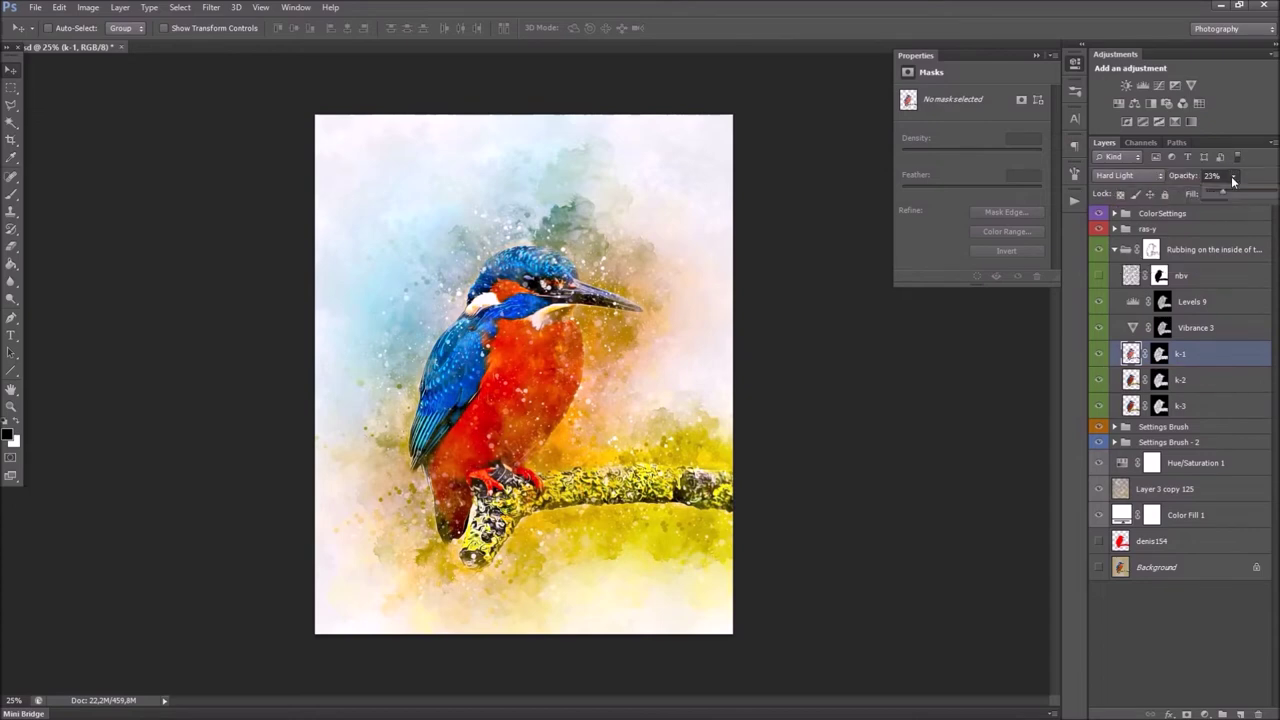
{"action": "mouse_move", "coordinate": [1226, 191]}
{"action": "left_mouse_down"}
{"action": "mouse_move", "coordinate": [1270, 195]}
{"action": "mouse_move", "coordinate": [1226, 194]}
{"action": "left_mouse_up"}
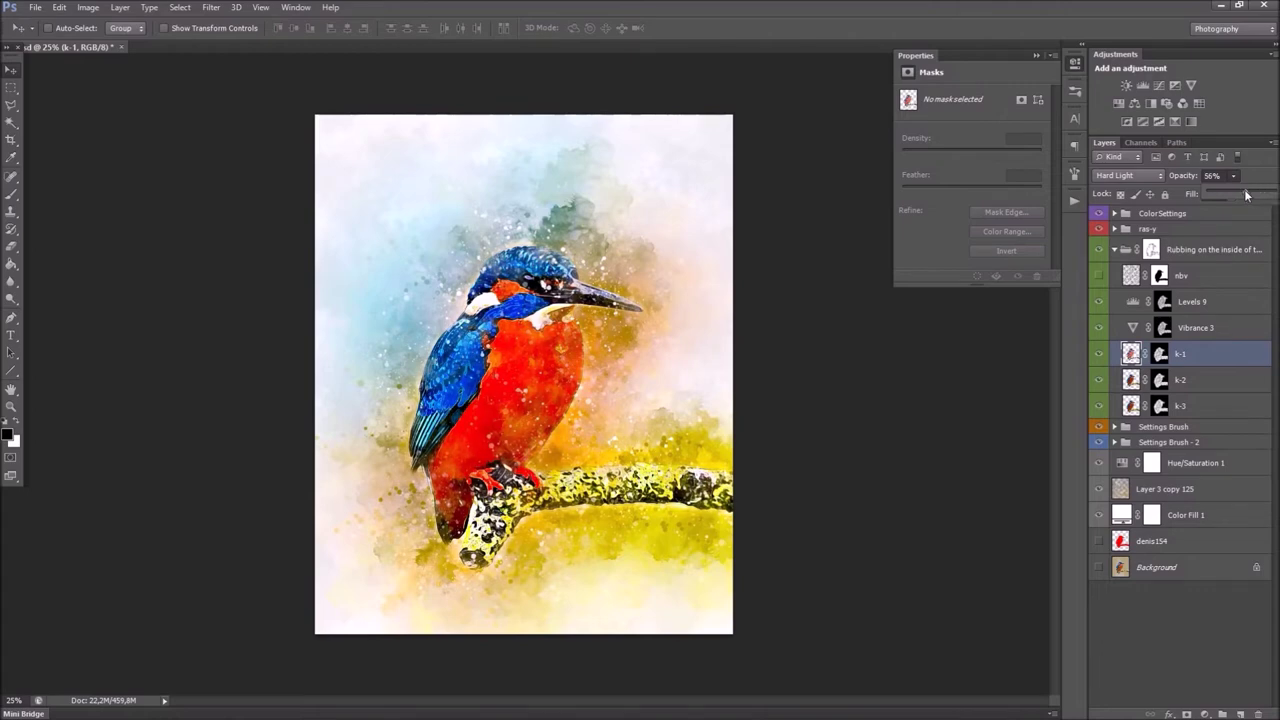
{"action": "left_click_drag", "start_coordinate": [1211, 195], "coordinate": [1225, 194]}
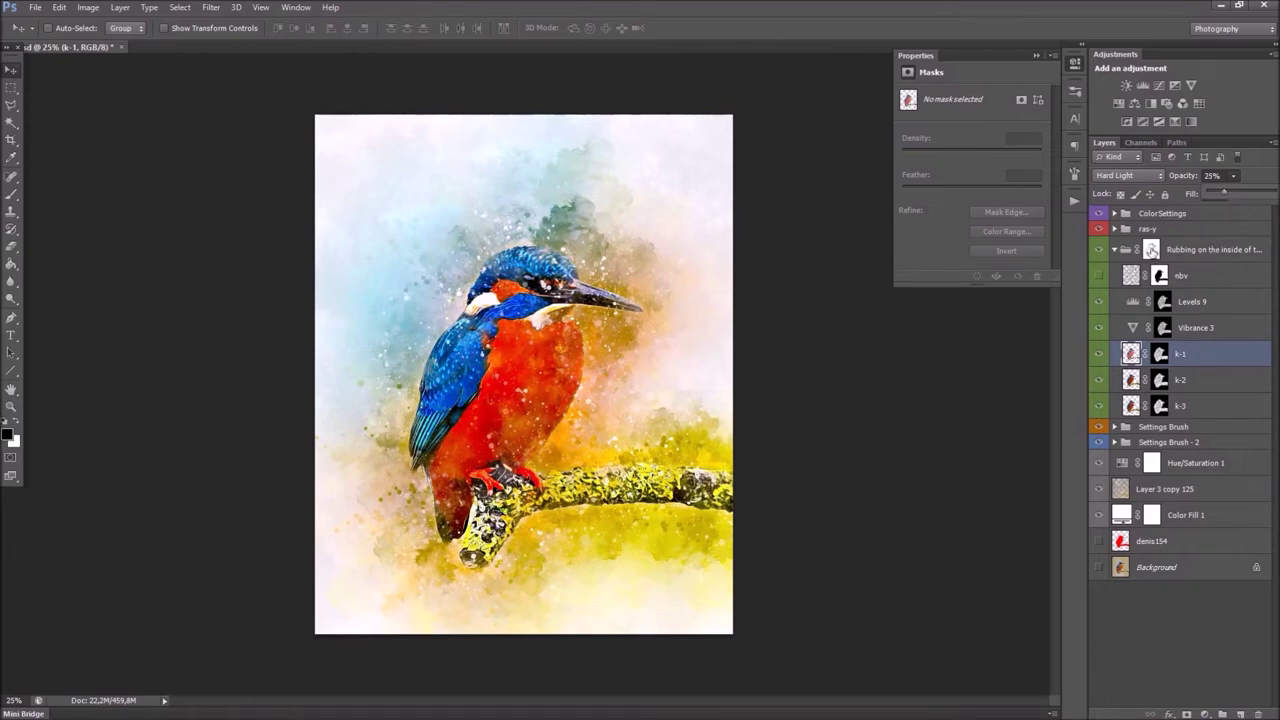
{"action": "left_click", "coordinate": [1151, 250]}
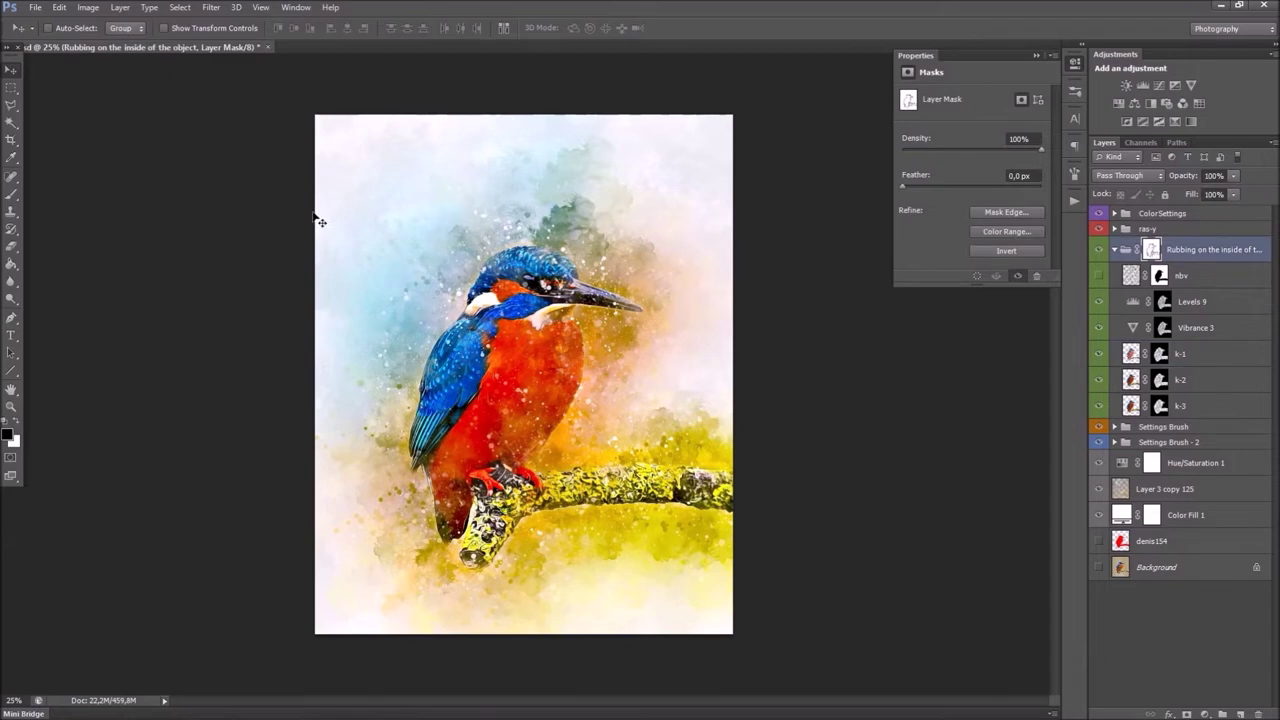
Step: Pick the 700 px brush preset for painting the group mask
{"action": "left_click", "coordinate": [11, 197]}
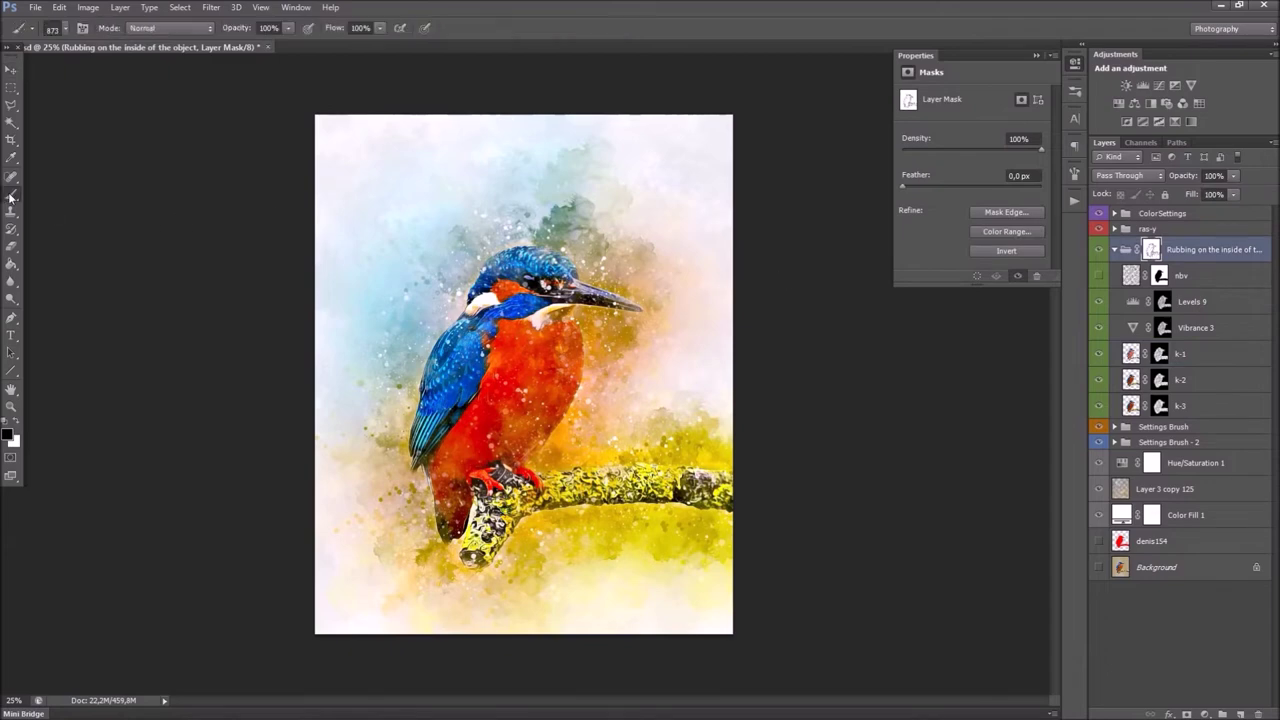
{"action": "left_click", "coordinate": [65, 29]}
{"action": "scroll", "coordinate": [245, 327], "scroll_direction": "down", "scroll_amount": 1}
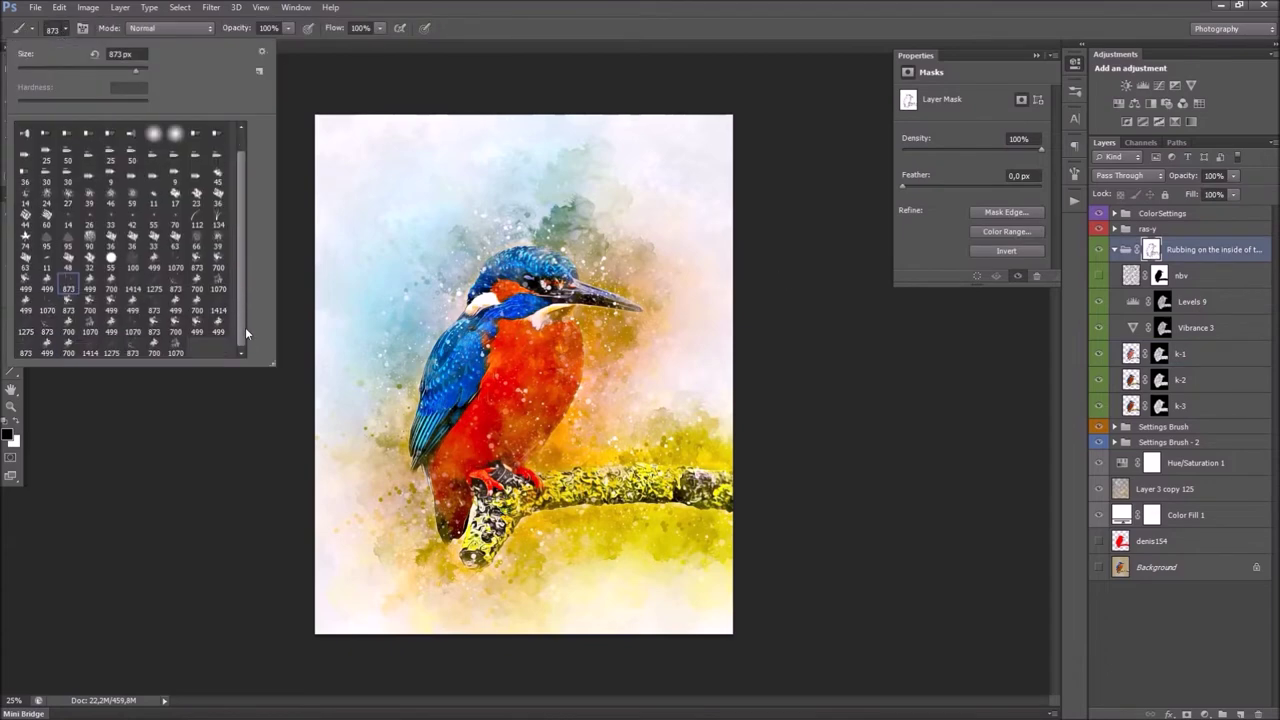
{"action": "left_click", "coordinate": [154, 347]}
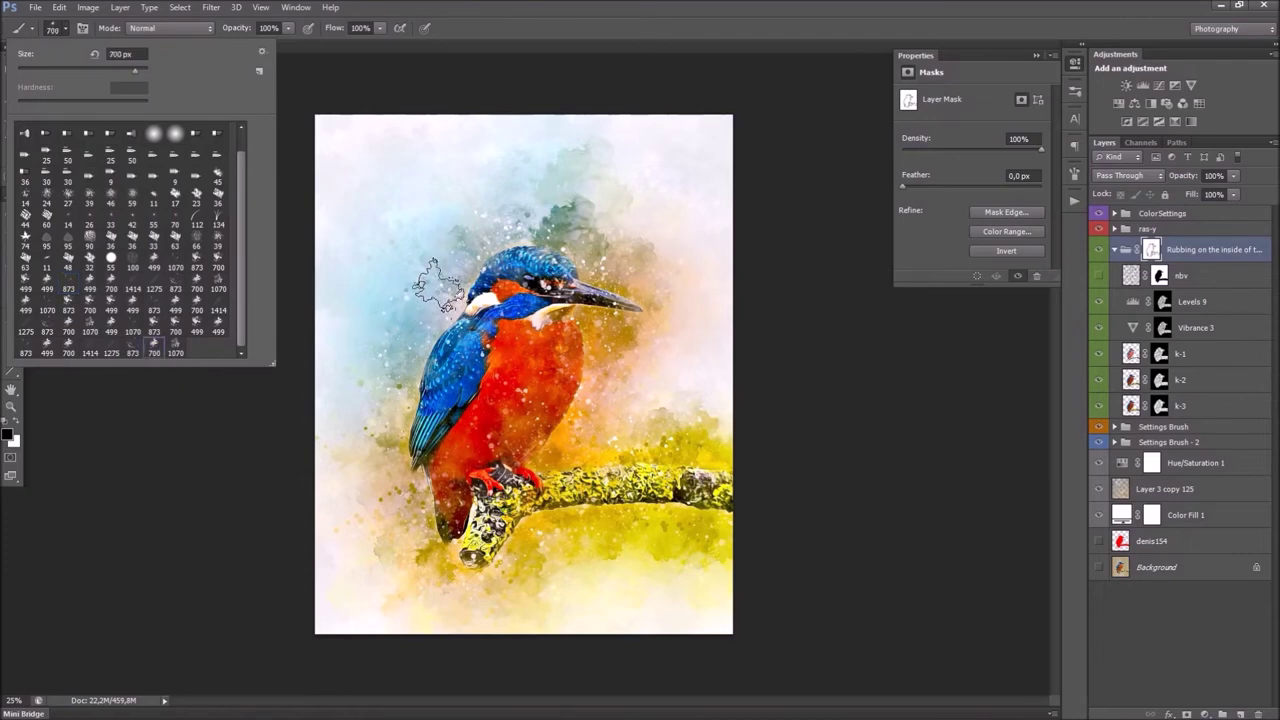
{"action": "left_click", "coordinate": [487, 26]}
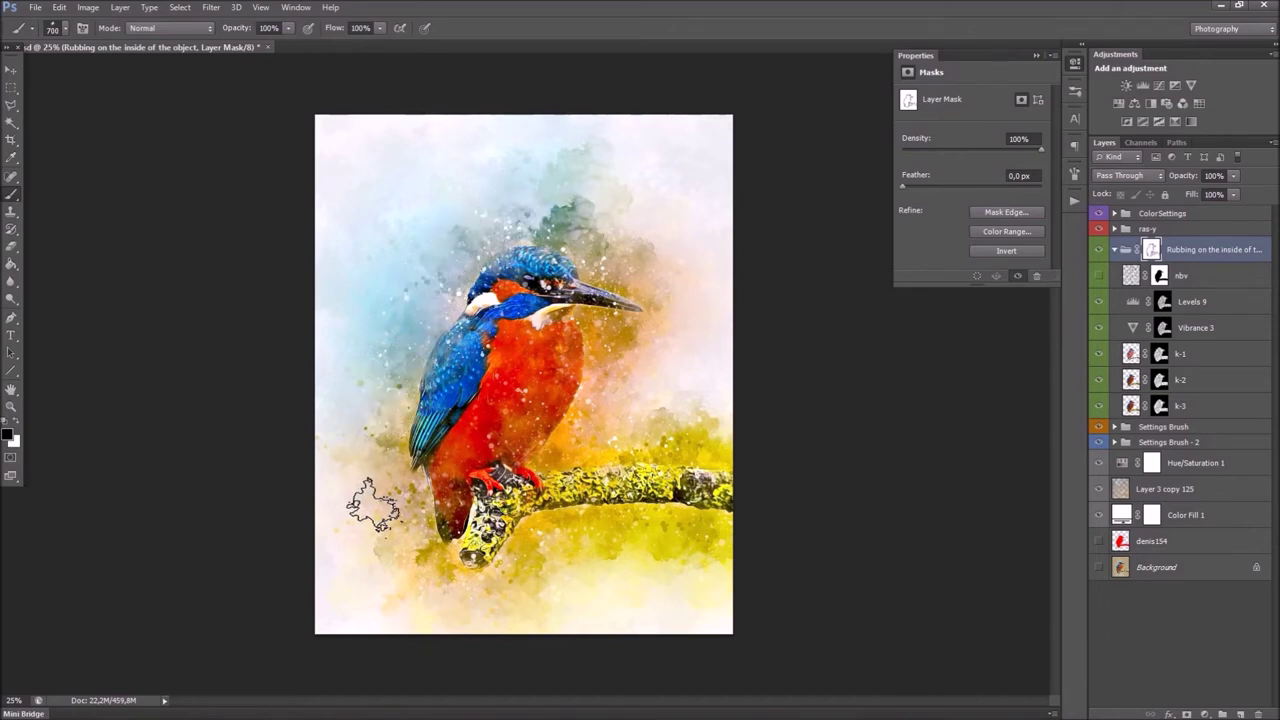
Step: Paint black over the tail and branch, restore parts in white, and collapse the group
{"action": "mouse_move", "coordinate": [405, 545]}
{"action": "left_mouse_down"}
{"action": "mouse_move", "coordinate": [460, 570]}
{"action": "mouse_move", "coordinate": [550, 510]}
{"action": "left_mouse_up"}
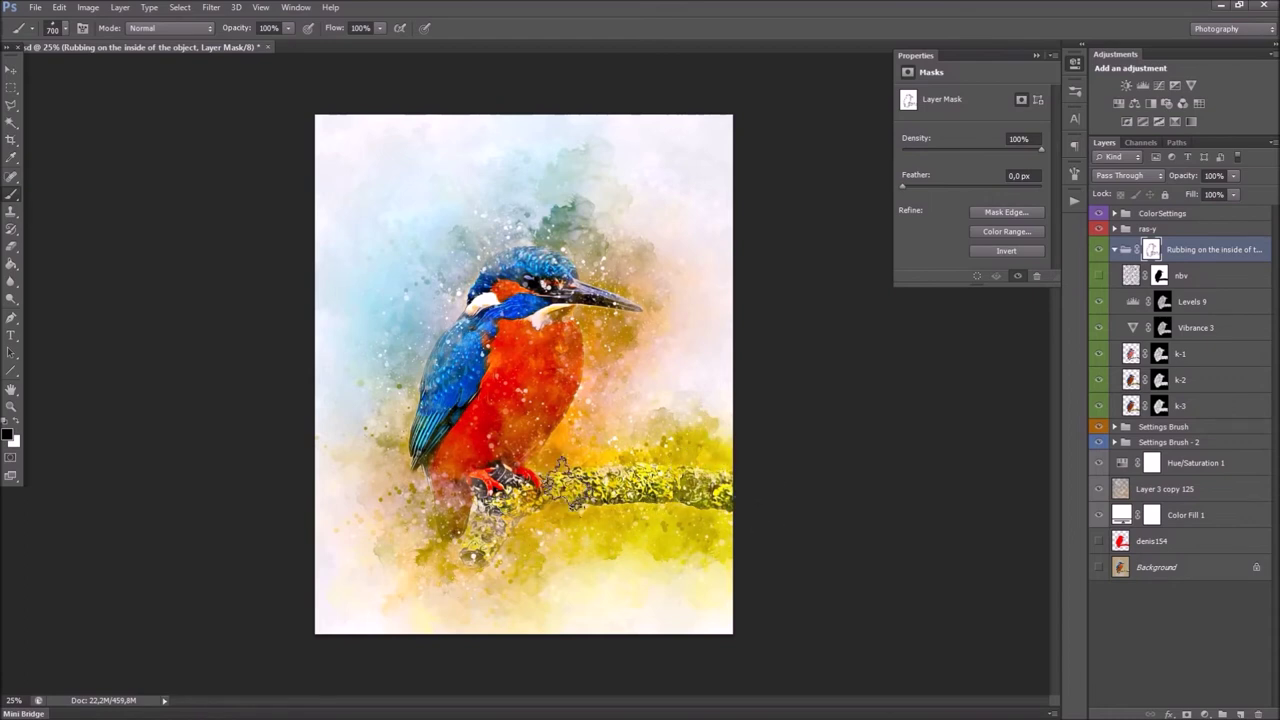
{"action": "left_click_drag", "start_coordinate": [583, 419], "coordinate": [578, 504]}
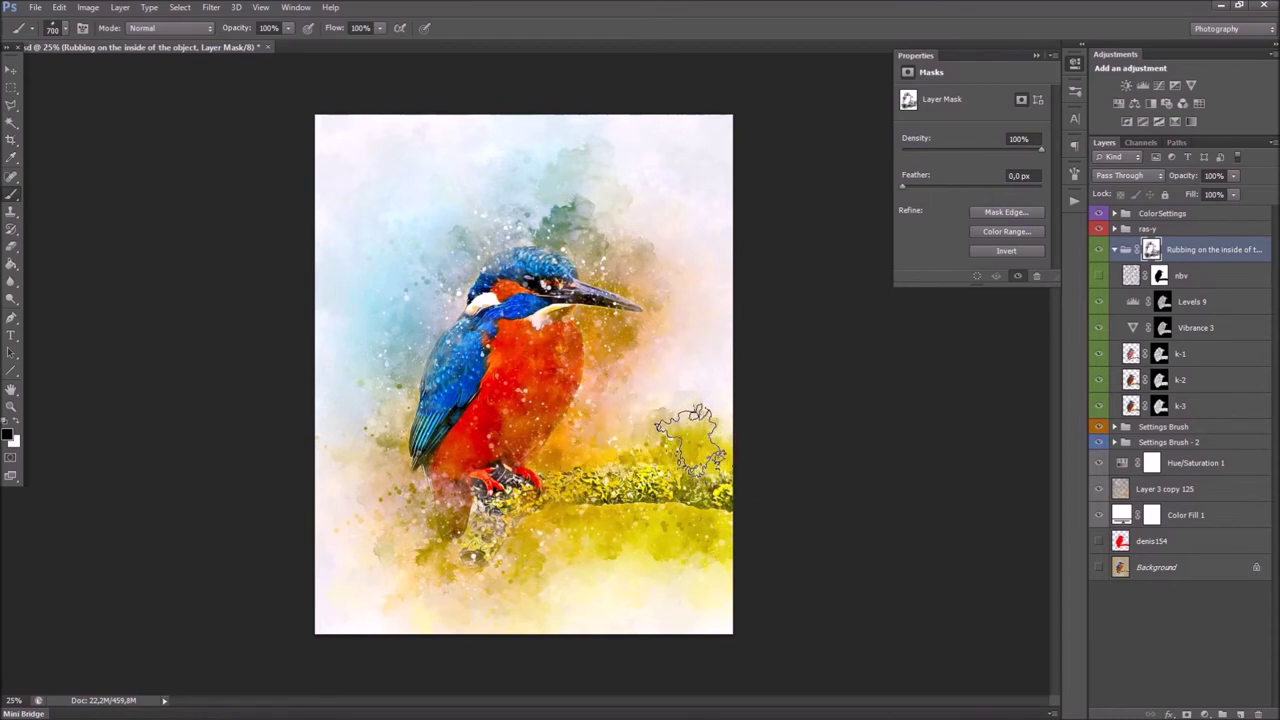
{"action": "left_click", "coordinate": [16, 426]}
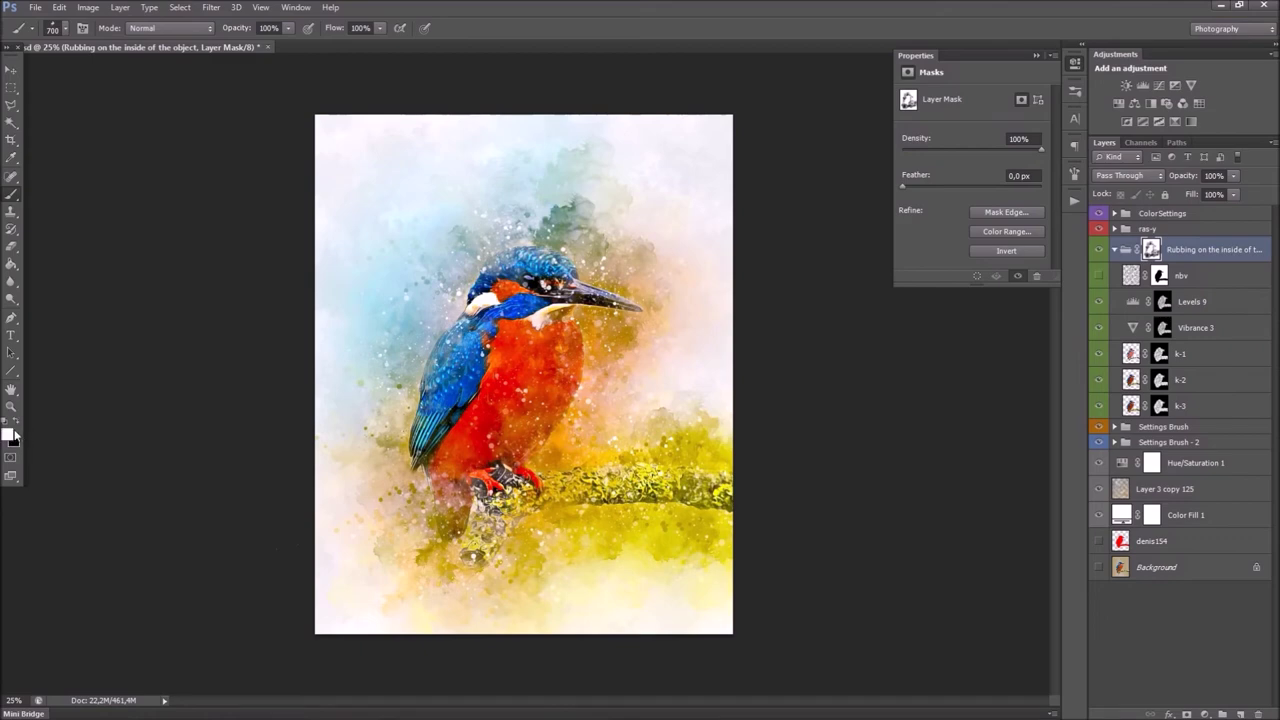
{"action": "mouse_move", "coordinate": [345, 487]}
{"action": "left_mouse_down"}
{"action": "mouse_move", "coordinate": [575, 480]}
{"action": "mouse_move", "coordinate": [505, 280]}
{"action": "mouse_move", "coordinate": [537, 362]}
{"action": "mouse_move", "coordinate": [487, 396]}
{"action": "left_mouse_up"}
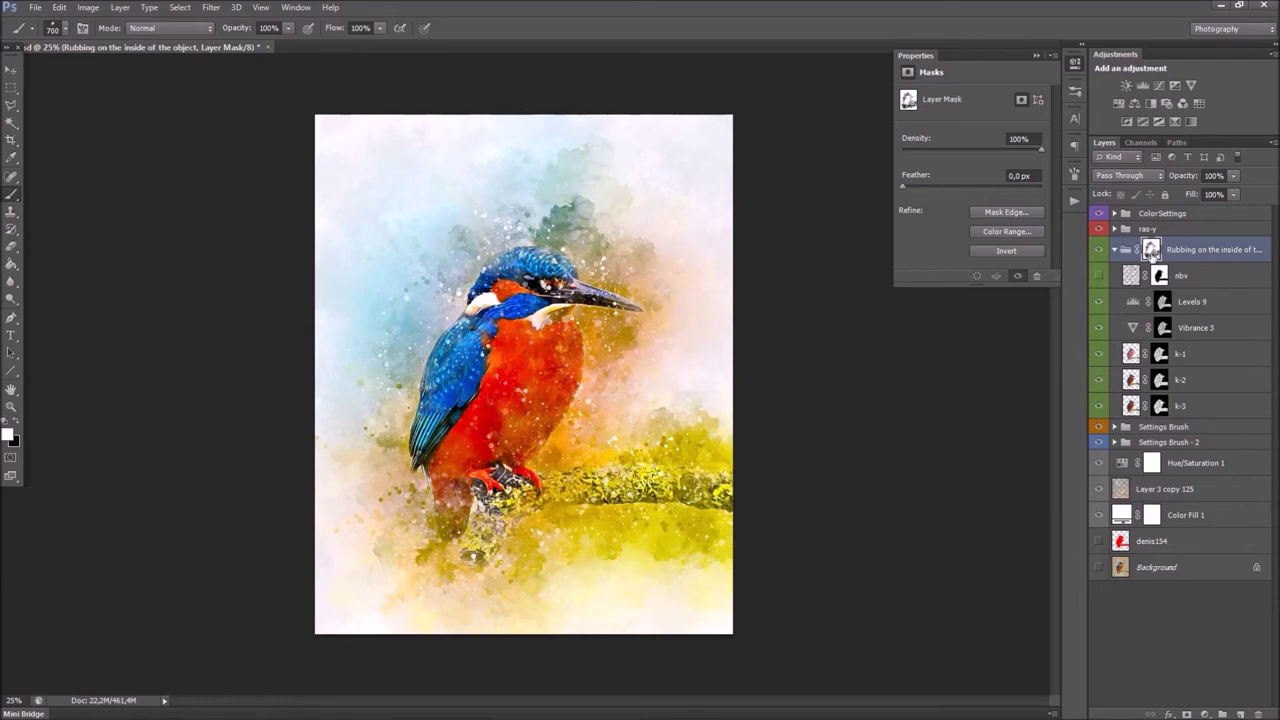
{"action": "left_click", "coordinate": [1114, 250]}
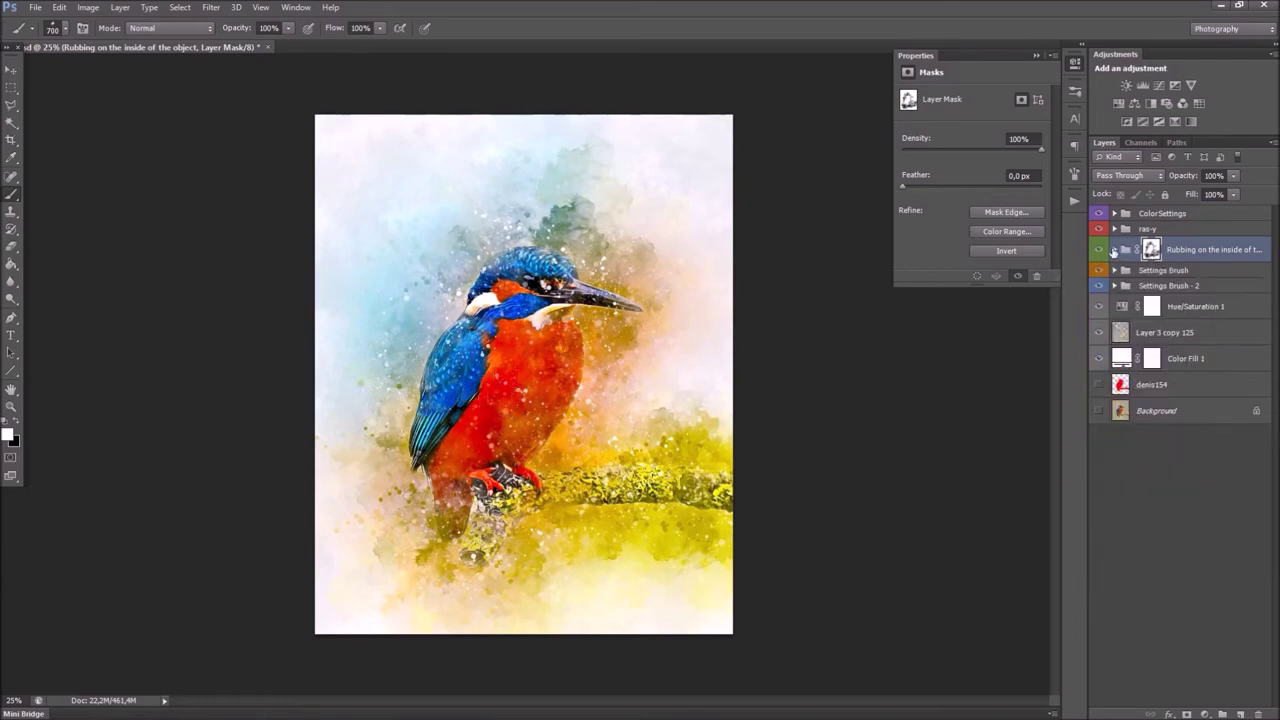
{"action": "left_click", "coordinate": [1122, 270]}
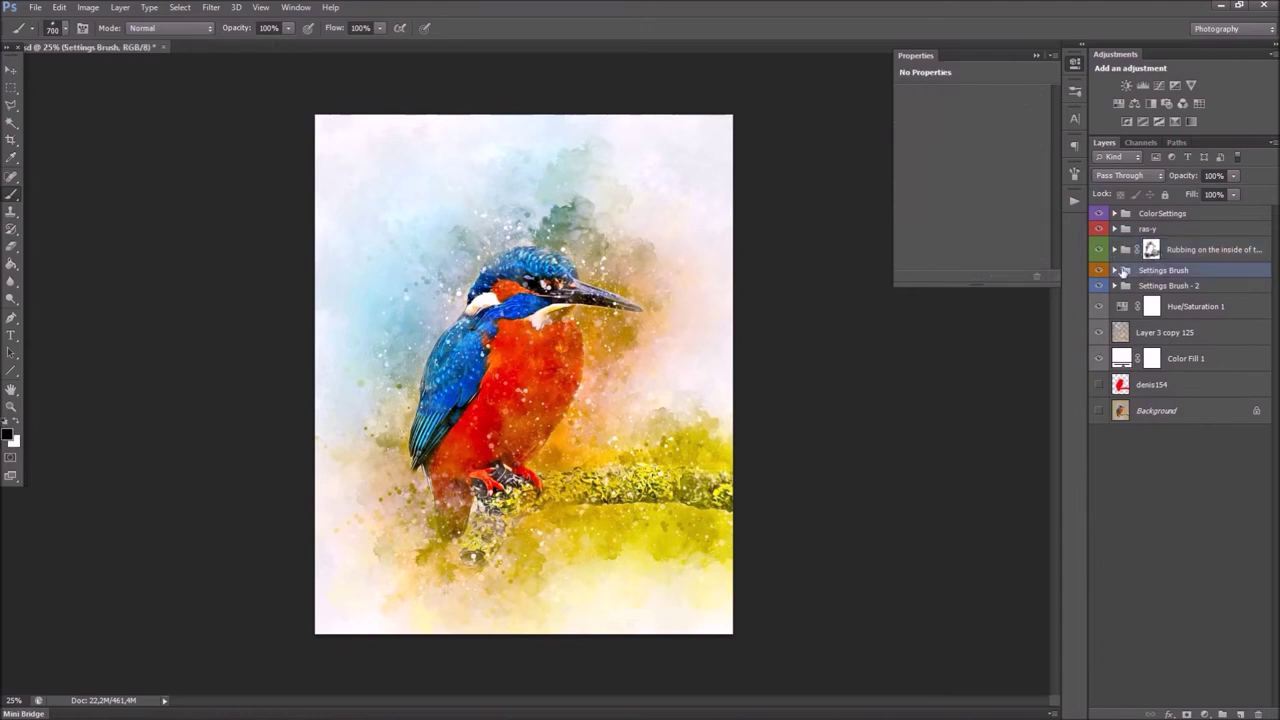
Step: Expand Settings Brush and raise the hh layer's opacity
{"action": "left_click", "coordinate": [1114, 271]}
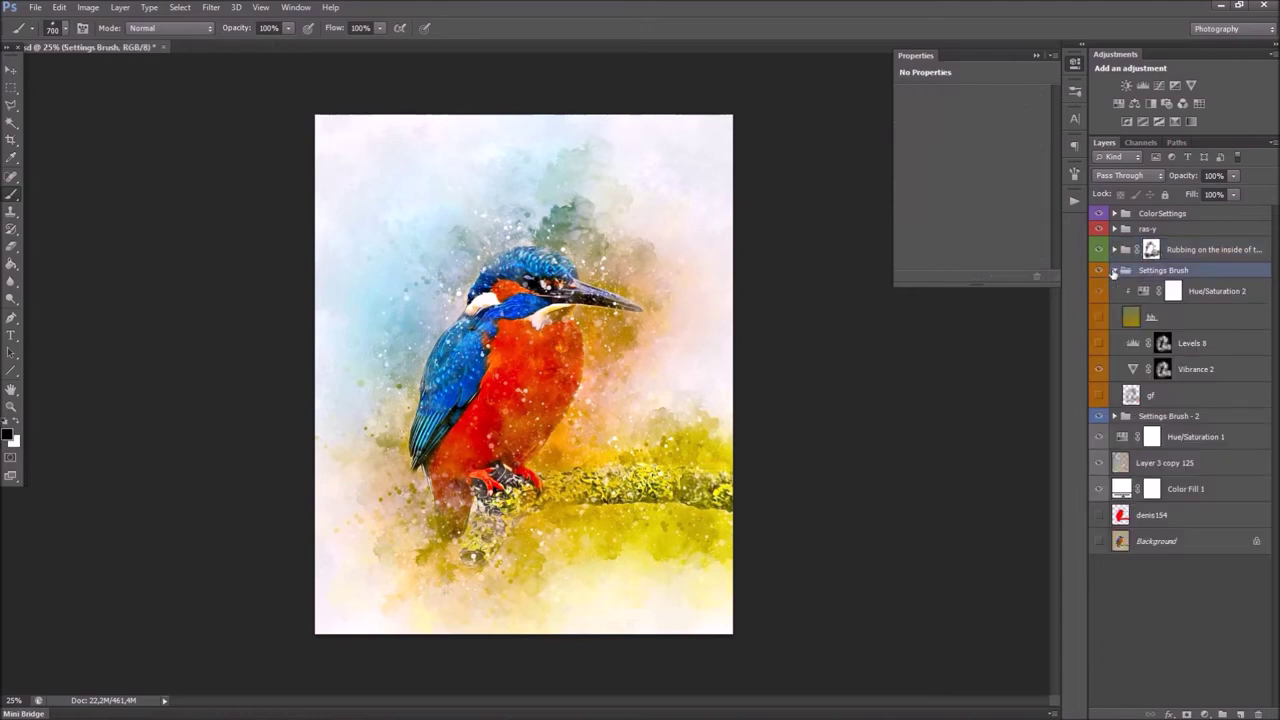
{"action": "left_click", "coordinate": [1163, 319]}
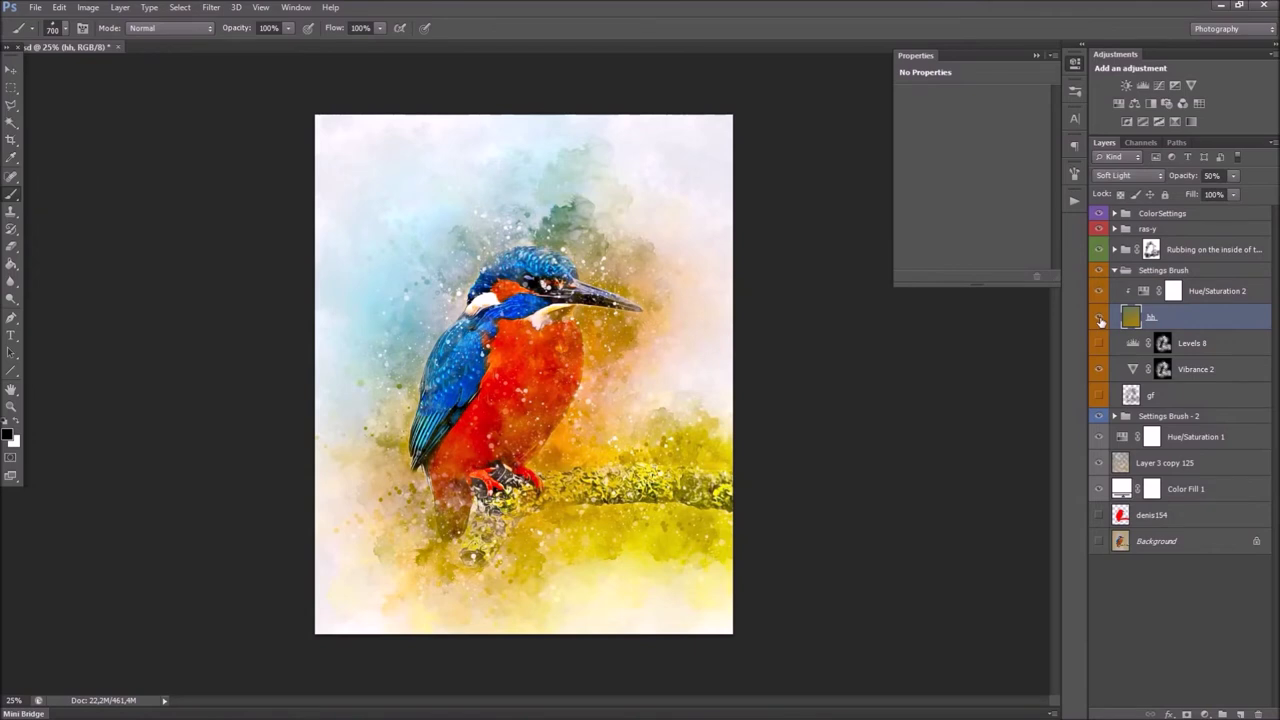
{"action": "left_click_drag", "start_coordinate": [1235, 179], "coordinate": [1240, 200]}
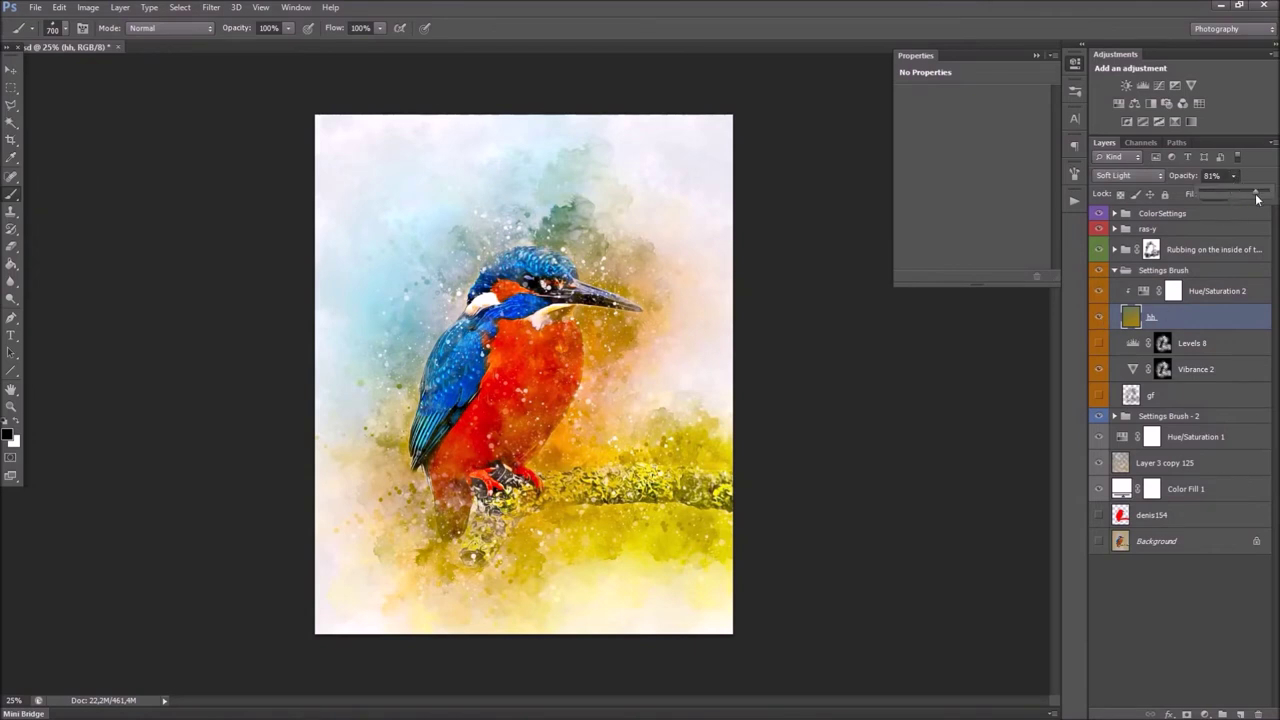
{"action": "mouse_move", "coordinate": [1238, 201]}
{"action": "left_mouse_down"}
{"action": "mouse_move", "coordinate": [1273, 204]}
{"action": "mouse_move", "coordinate": [1240, 200]}
{"action": "left_mouse_up"}
Step: Set Hue/Saturation 2 to Hue +5 and Saturation -42
{"action": "left_click", "coordinate": [1142, 292]}
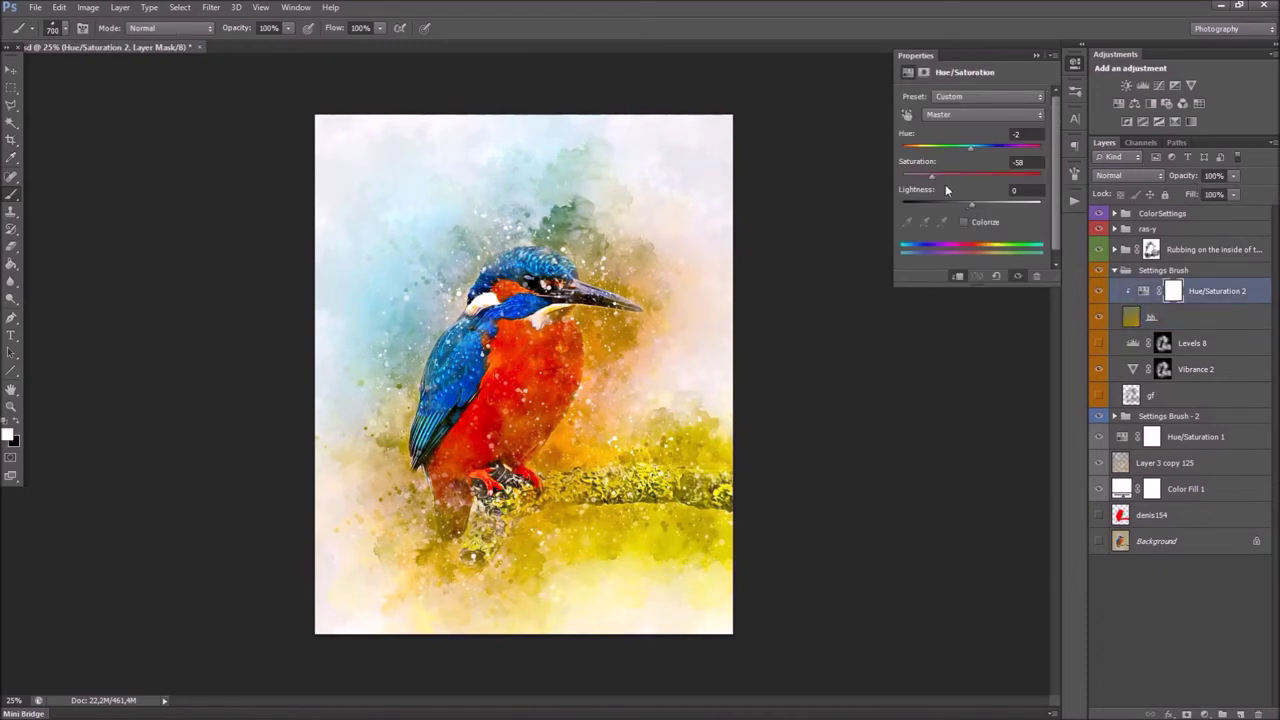
{"action": "mouse_move", "coordinate": [937, 180]}
{"action": "left_mouse_down"}
{"action": "mouse_move", "coordinate": [974, 181]}
{"action": "mouse_move", "coordinate": [872, 182]}
{"action": "mouse_move", "coordinate": [950, 190]}
{"action": "left_mouse_up"}
{"action": "mouse_move", "coordinate": [971, 148]}
{"action": "left_mouse_down"}
{"action": "mouse_move", "coordinate": [900, 152]}
{"action": "mouse_move", "coordinate": [1064, 160]}
{"action": "mouse_move", "coordinate": [949, 157]}
{"action": "mouse_move", "coordinate": [976, 157]}
{"action": "left_mouse_up"}
Step: Hide the hh fill layer and set Levels 8 input levels to 38, 1.00, 234
{"action": "left_click", "coordinate": [1152, 317]}
{"action": "left_click", "coordinate": [1099, 318]}
{"action": "left_click", "coordinate": [1133, 344]}
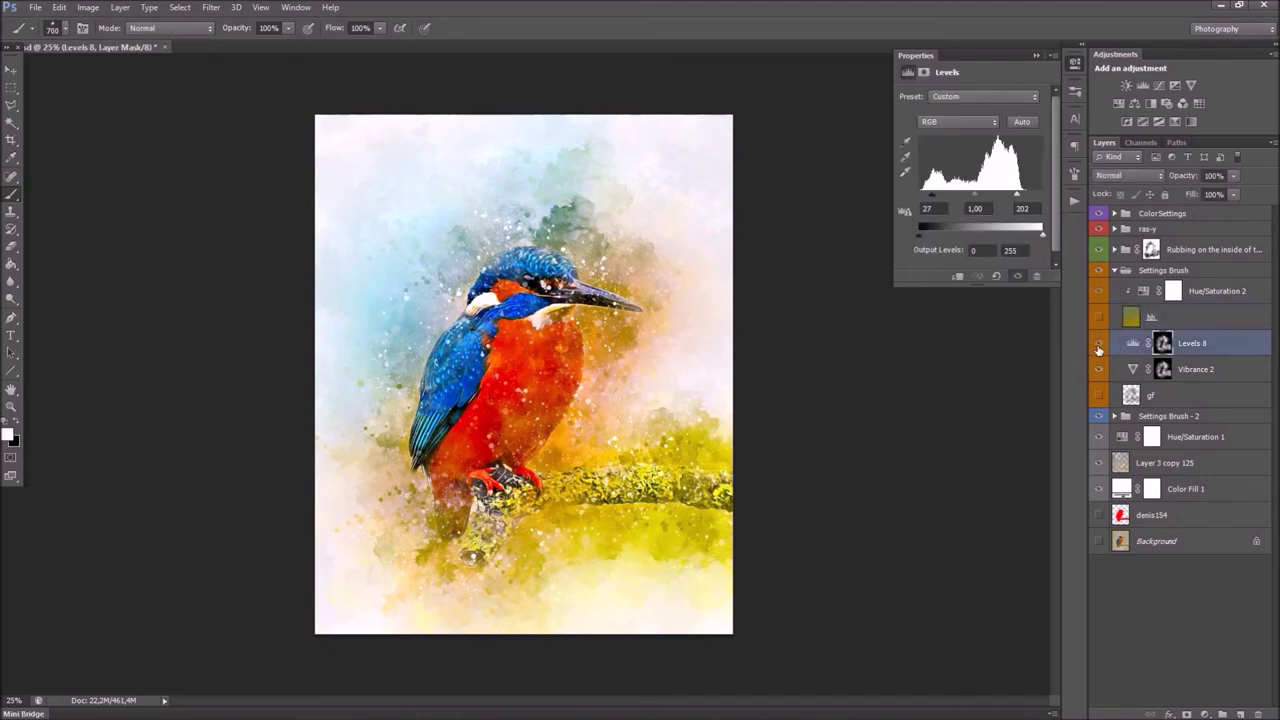
{"action": "left_click", "coordinate": [1099, 343]}
{"action": "left_click", "coordinate": [1099, 343]}
{"action": "left_click_drag", "start_coordinate": [1020, 197], "coordinate": [1032, 197]}
{"action": "left_click_drag", "start_coordinate": [931, 197], "coordinate": [936, 197]}
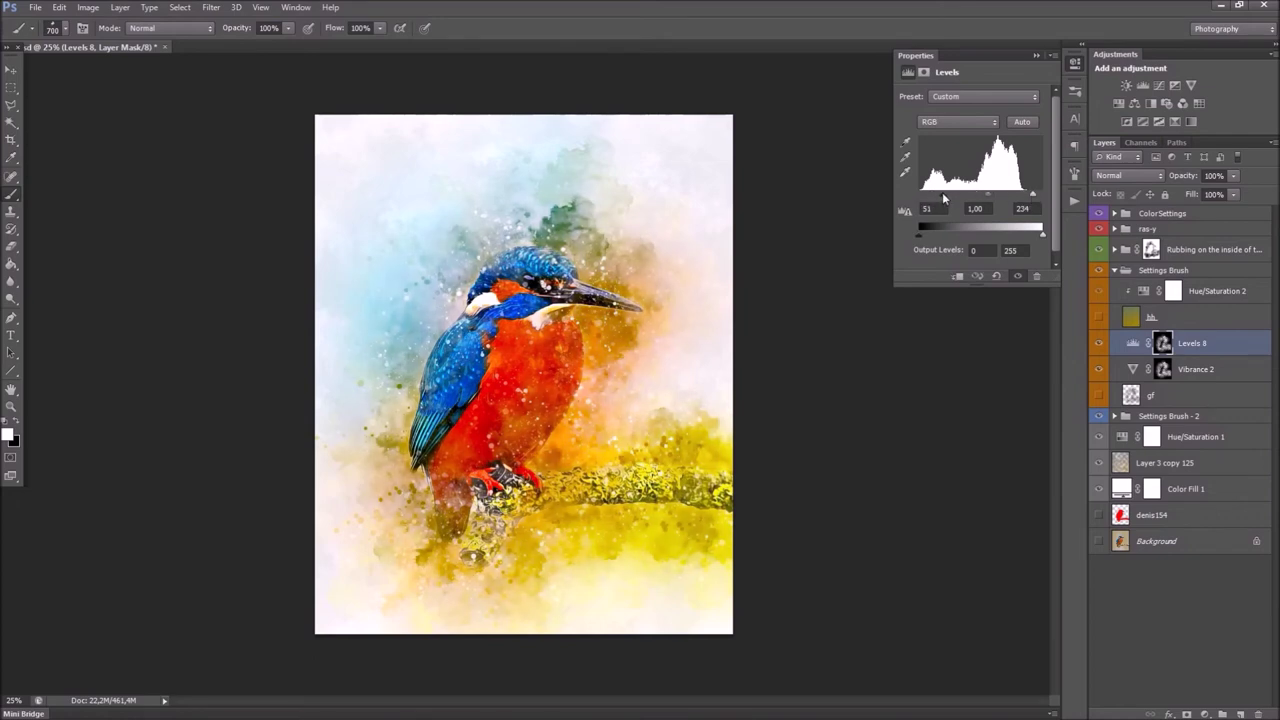
{"action": "mouse_move", "coordinate": [935, 197]}
{"action": "left_mouse_down"}
{"action": "mouse_move", "coordinate": [912, 195]}
{"action": "mouse_move", "coordinate": [950, 201]}
{"action": "mouse_move", "coordinate": [938, 199]}
{"action": "left_mouse_up"}
Step: Set Vibrance 2 to Vibrance +73 and Saturation +32
{"action": "left_click", "coordinate": [1133, 370]}
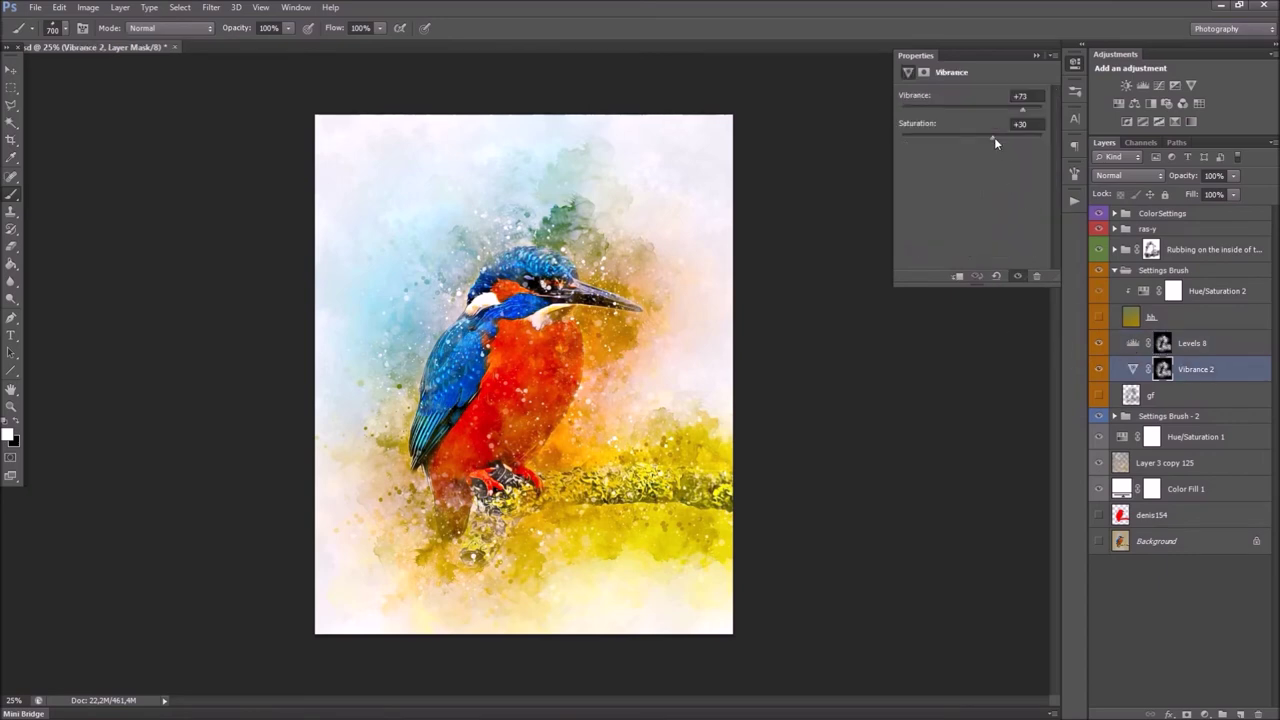
{"action": "mouse_move", "coordinate": [1049, 142]}
{"action": "left_mouse_down"}
{"action": "mouse_move", "coordinate": [840, 145]}
{"action": "mouse_move", "coordinate": [993, 154]}
{"action": "left_mouse_up"}
{"action": "left_click", "coordinate": [1170, 398]}
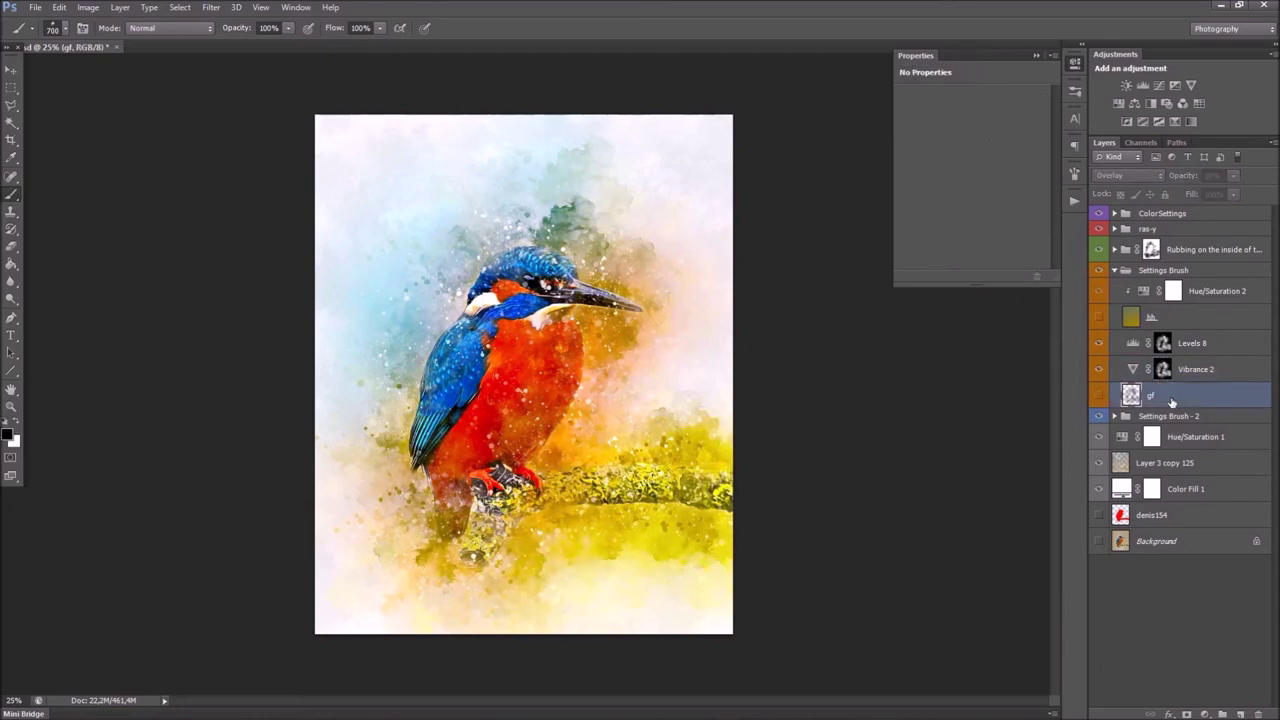
Step: Turn on the gf overlay layer at 12% opacity, comparing with Vibrance 2 toggled
{"action": "left_click", "coordinate": [1097, 396]}
{"action": "left_click", "coordinate": [1233, 175]}
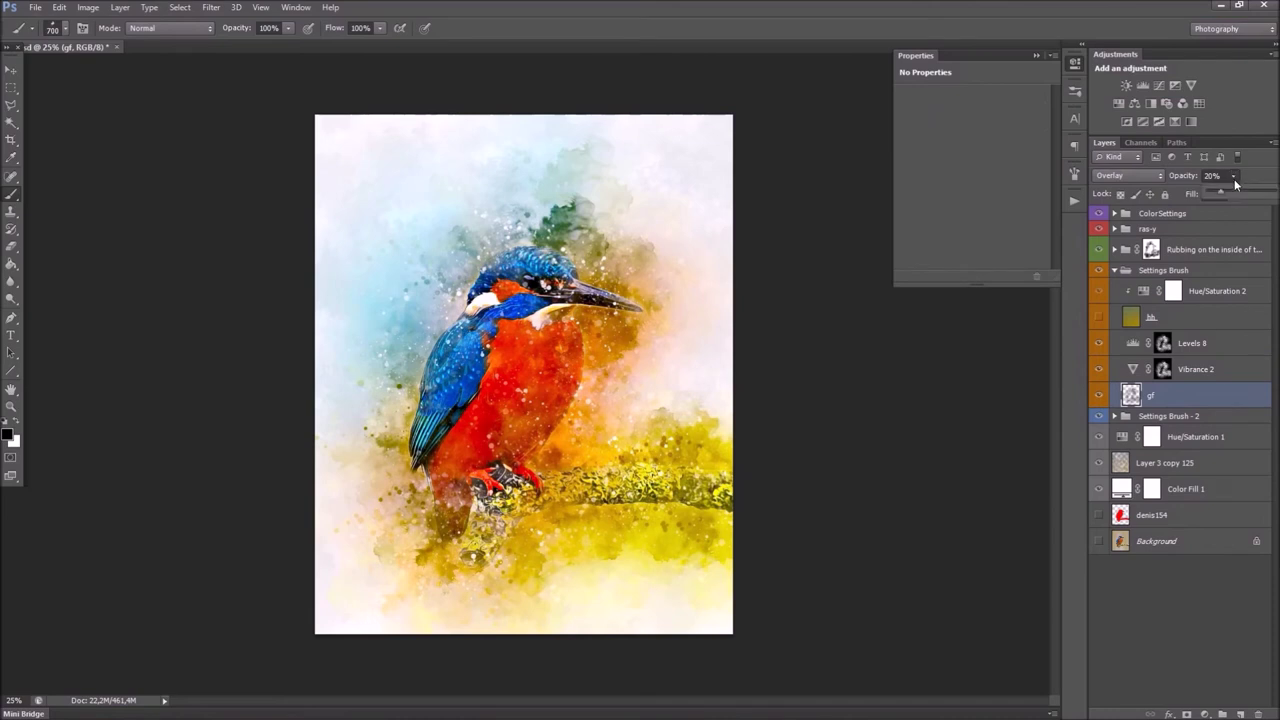
{"action": "mouse_move", "coordinate": [1223, 190]}
{"action": "left_mouse_down"}
{"action": "mouse_move", "coordinate": [1240, 195]}
{"action": "mouse_move", "coordinate": [1216, 194]}
{"action": "left_mouse_up"}
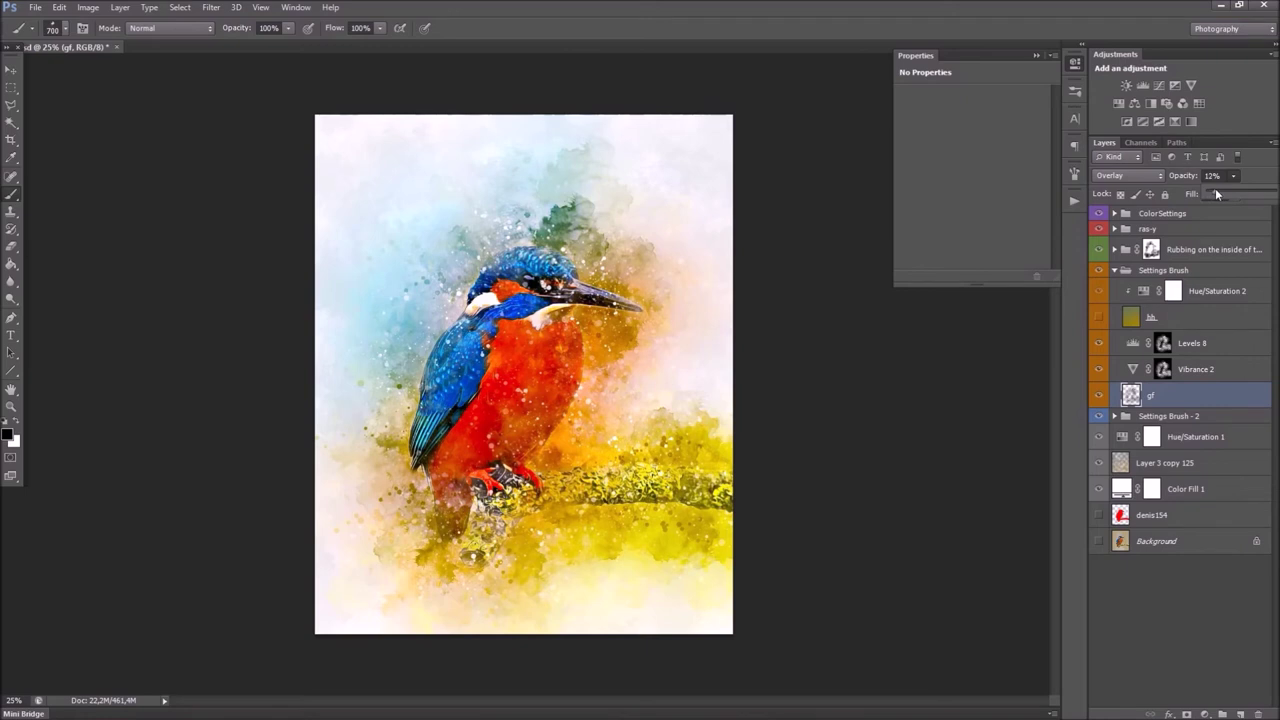
{"action": "left_click", "coordinate": [1100, 345]}
{"action": "left_click", "coordinate": [1100, 370]}
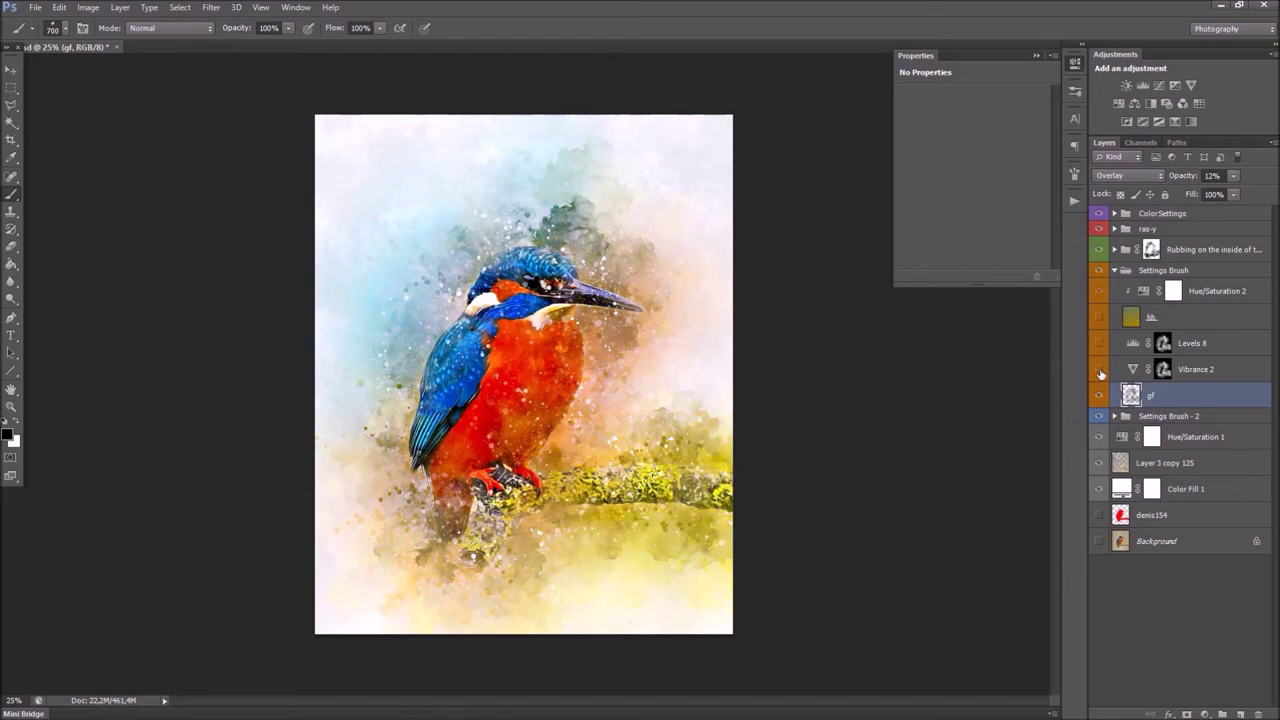
{"action": "left_click", "coordinate": [1100, 371]}
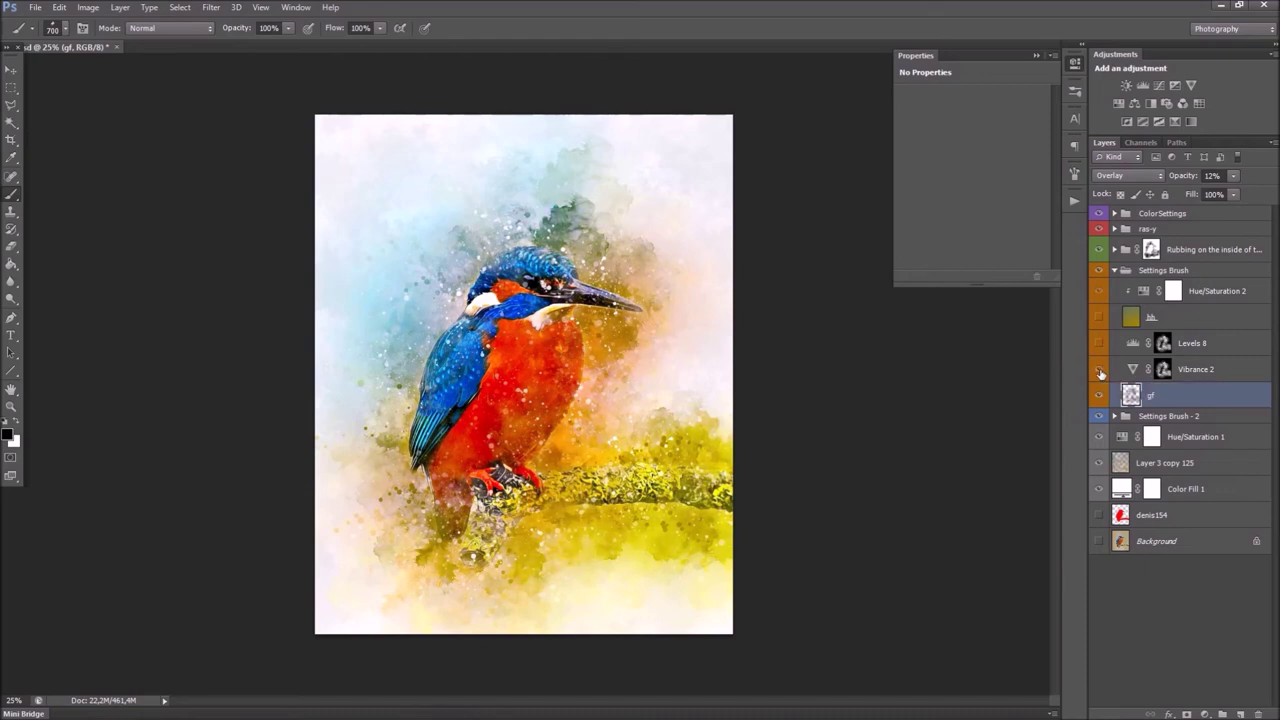
{"action": "left_click", "coordinate": [1178, 271]}
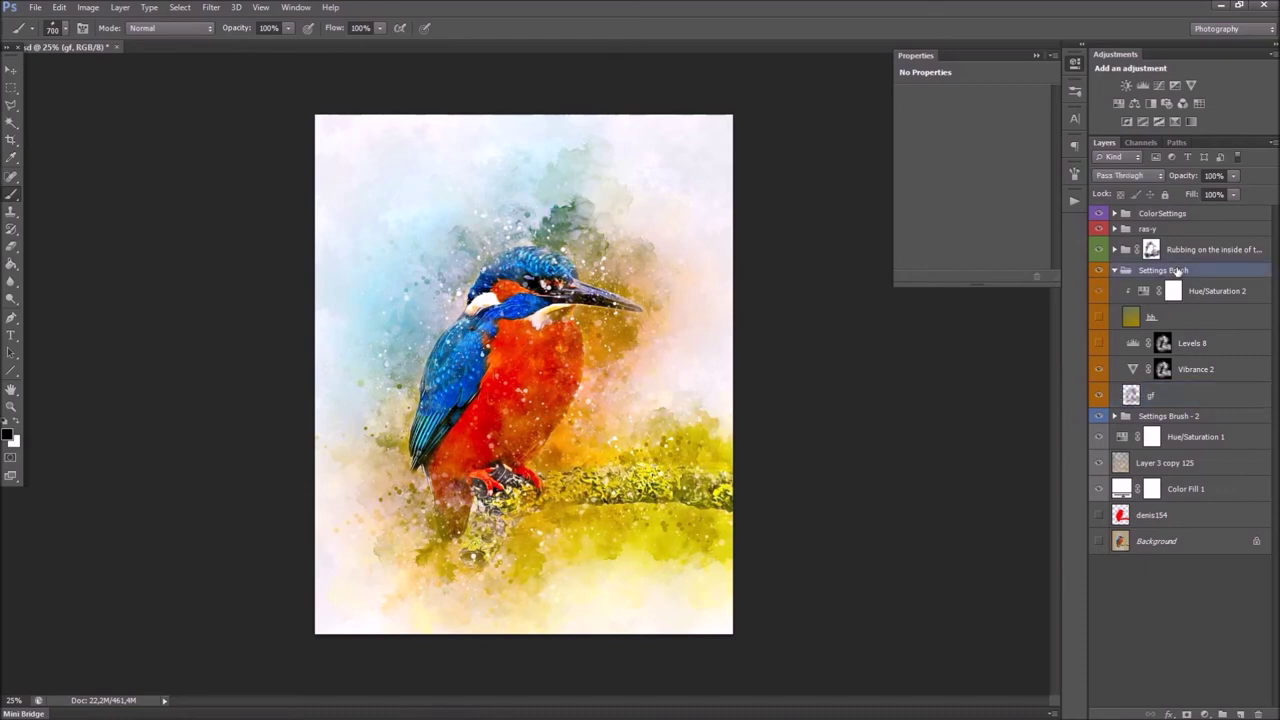
Step: Collapse Settings Brush, expand Settings Brush - 2, and raise g-1's opacity
{"action": "left_click", "coordinate": [1115, 271]}
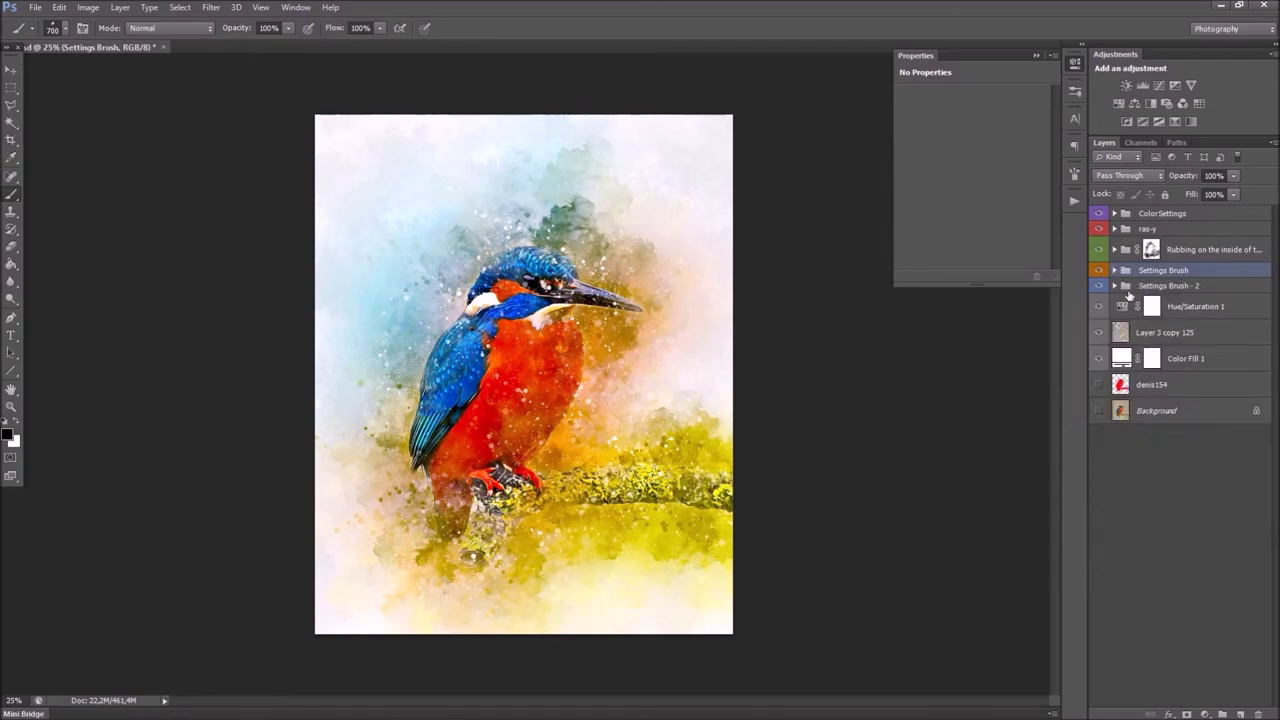
{"action": "left_click", "coordinate": [1155, 287]}
{"action": "left_click", "coordinate": [1115, 286]}
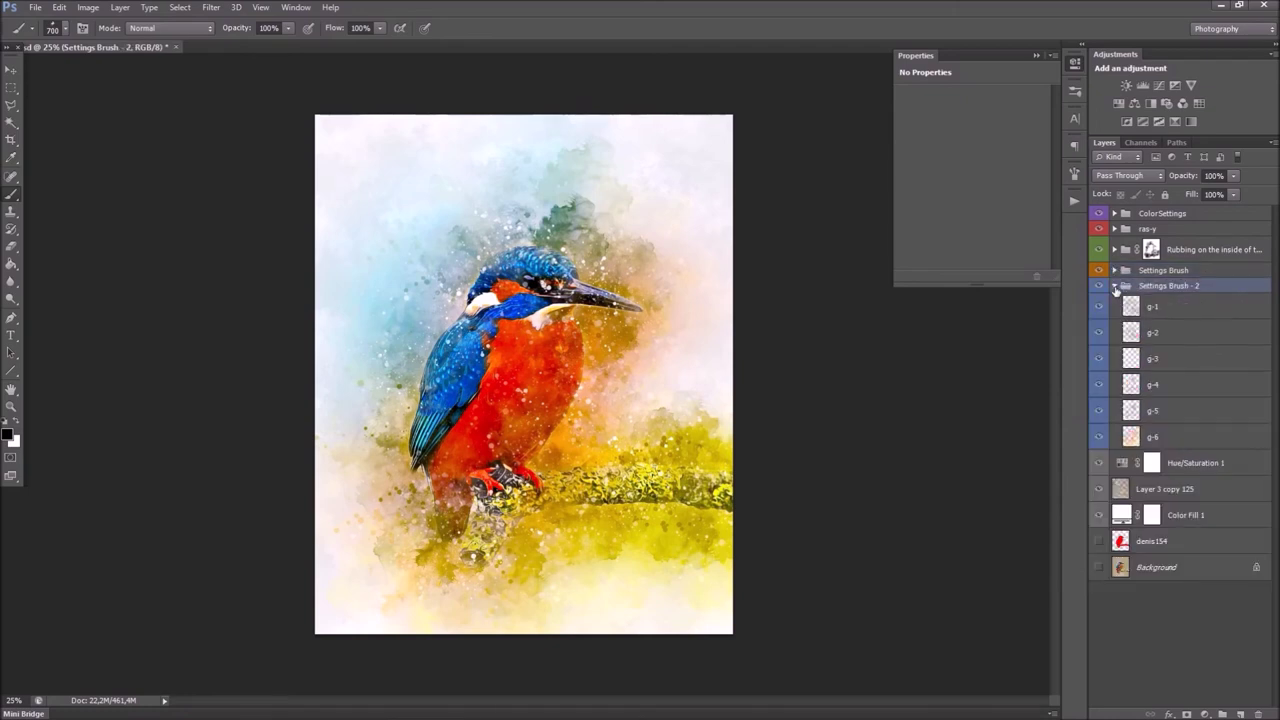
{"action": "left_click", "coordinate": [1138, 312]}
{"action": "left_click", "coordinate": [1100, 308]}
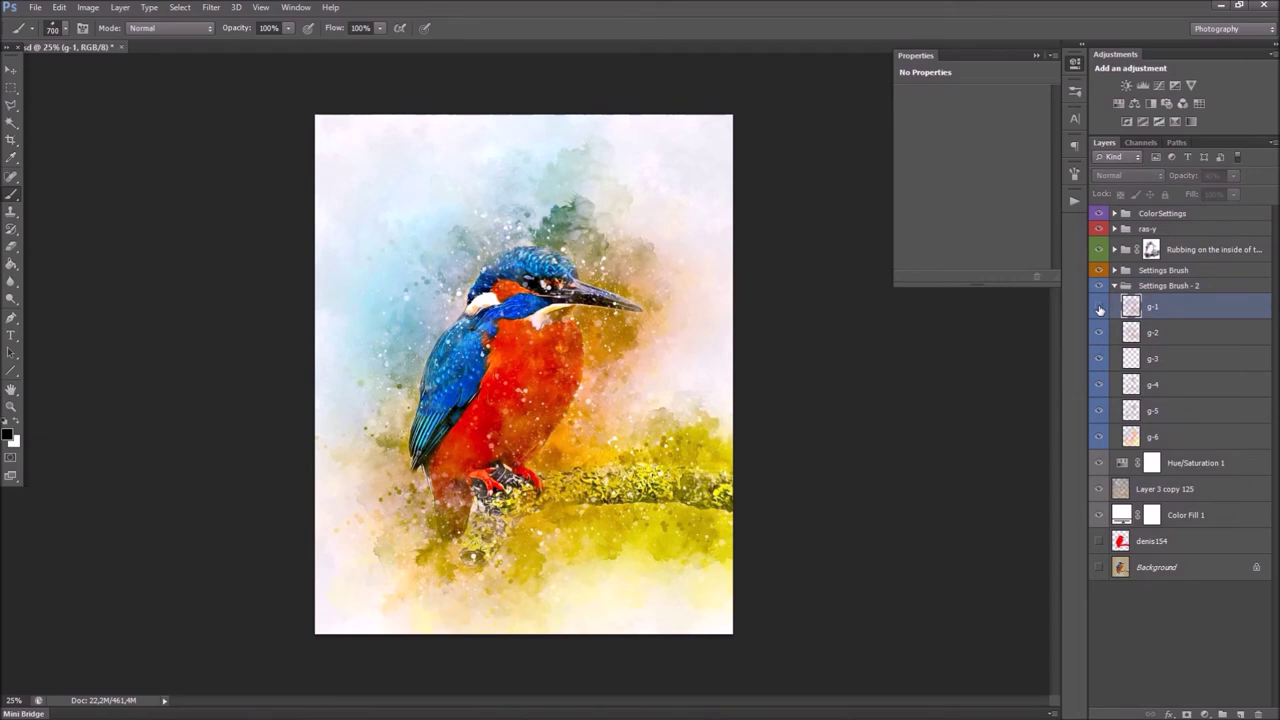
{"action": "left_click", "coordinate": [1100, 308]}
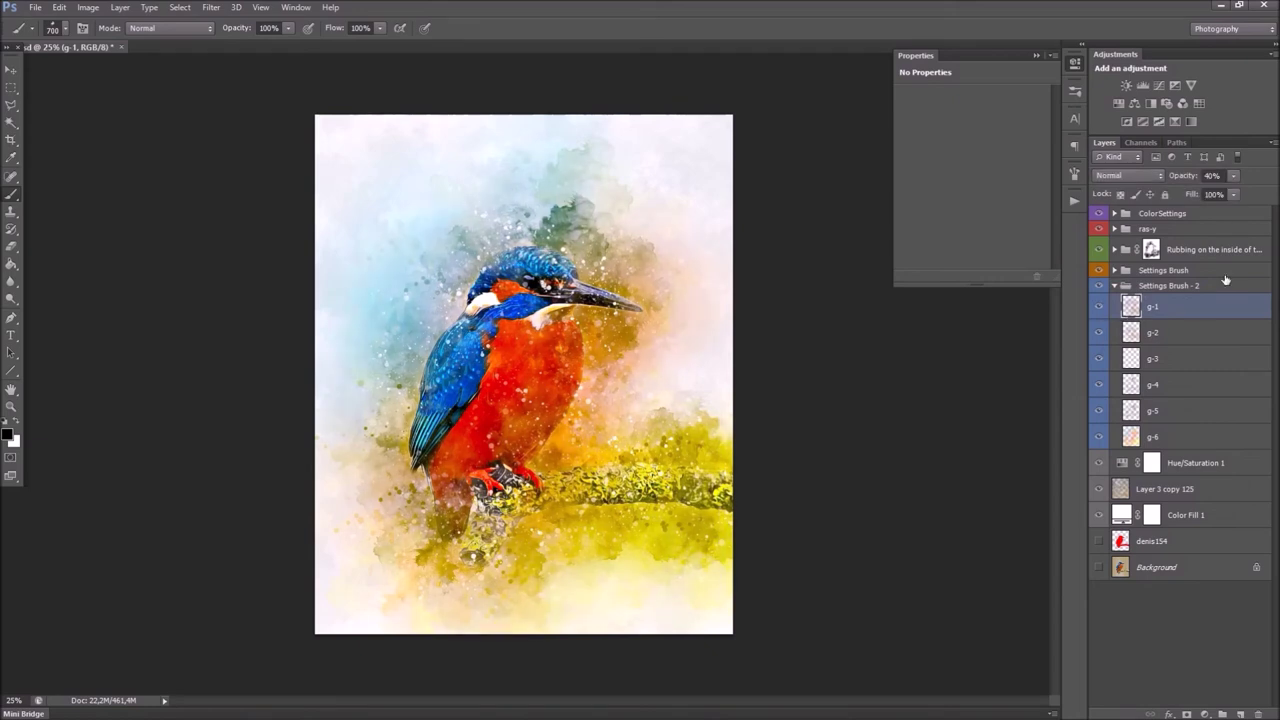
{"action": "left_click", "coordinate": [1234, 176]}
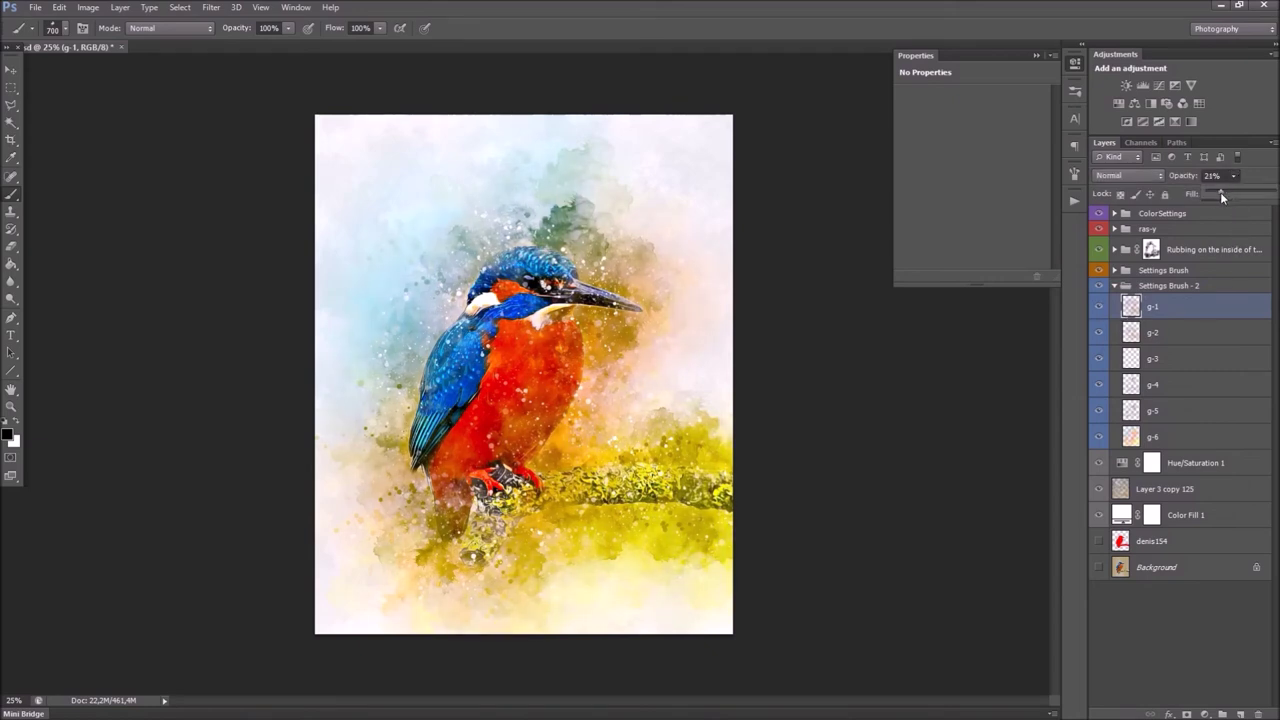
{"action": "left_click_drag", "start_coordinate": [1222, 192], "coordinate": [1231, 192]}
Step: Lower g-2's opacity slightly, g-3 to 75%, and raise g-4 to 81%
{"action": "left_click", "coordinate": [1182, 332]}
{"action": "left_click", "coordinate": [1237, 176]}
{"action": "mouse_move", "coordinate": [1233, 193]}
{"action": "left_mouse_down"}
{"action": "mouse_move", "coordinate": [1267, 197]}
{"action": "mouse_move", "coordinate": [1249, 201]}
{"action": "left_mouse_up"}
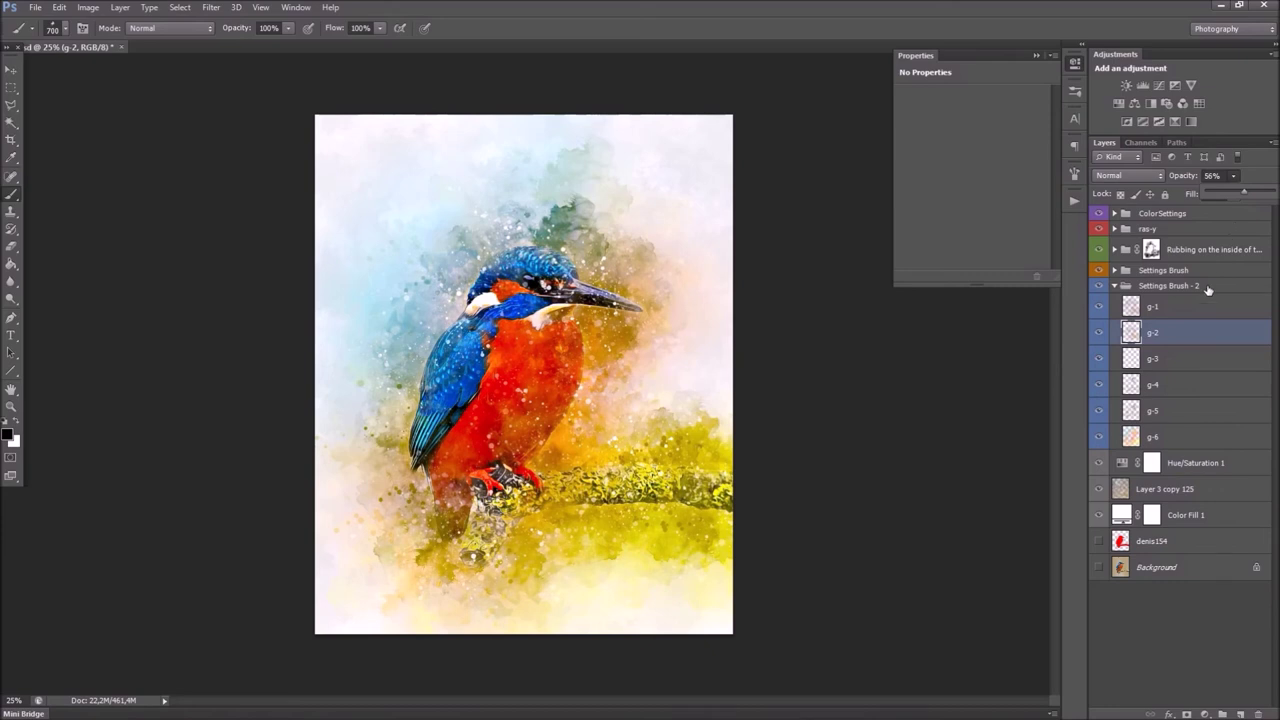
{"action": "left_click", "coordinate": [1190, 362]}
{"action": "left_click", "coordinate": [1235, 176]}
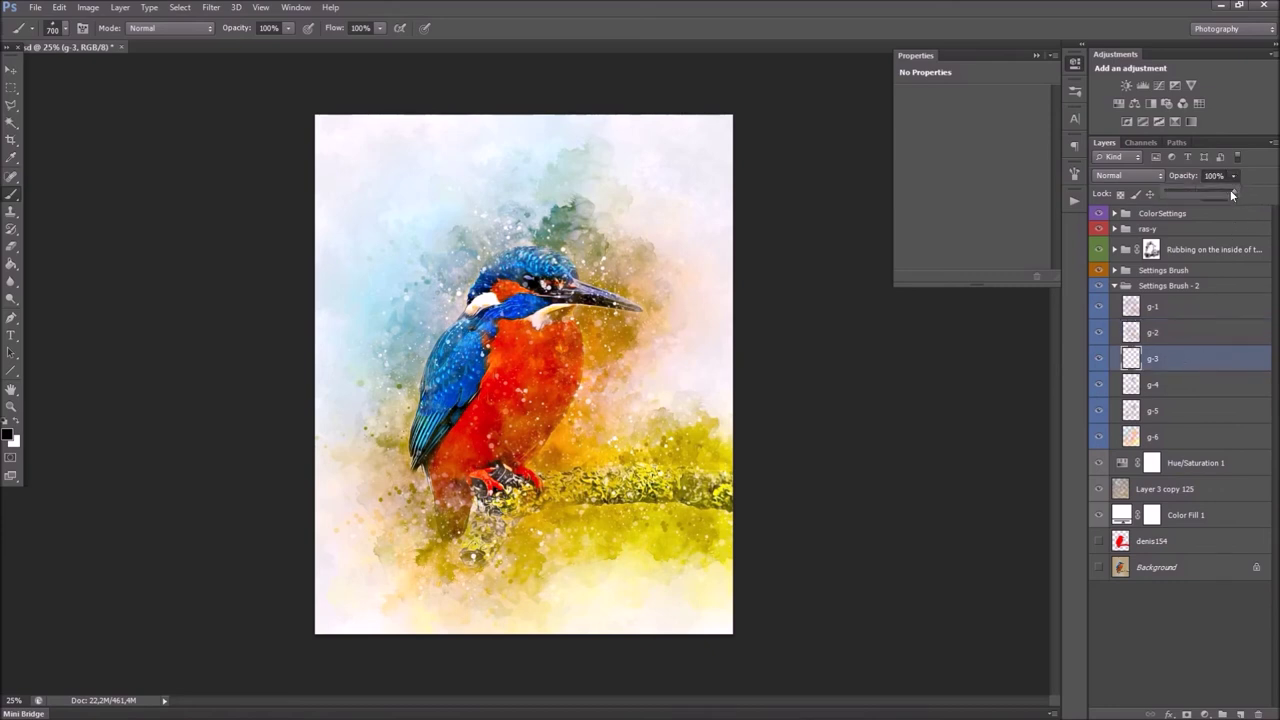
{"action": "left_click_drag", "start_coordinate": [1235, 193], "coordinate": [1217, 193]}
{"action": "left_click", "coordinate": [1186, 386]}
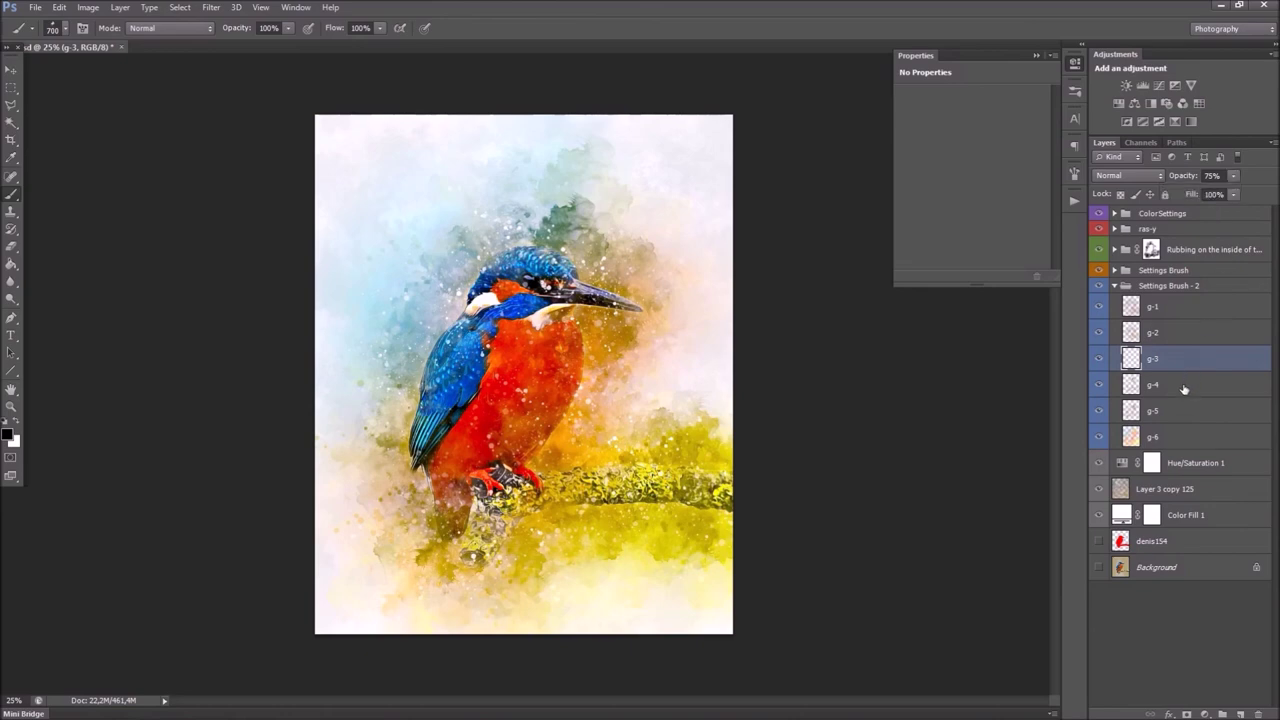
{"action": "left_click", "coordinate": [1233, 176]}
{"action": "left_click_drag", "start_coordinate": [1207, 192], "coordinate": [1216, 197]}
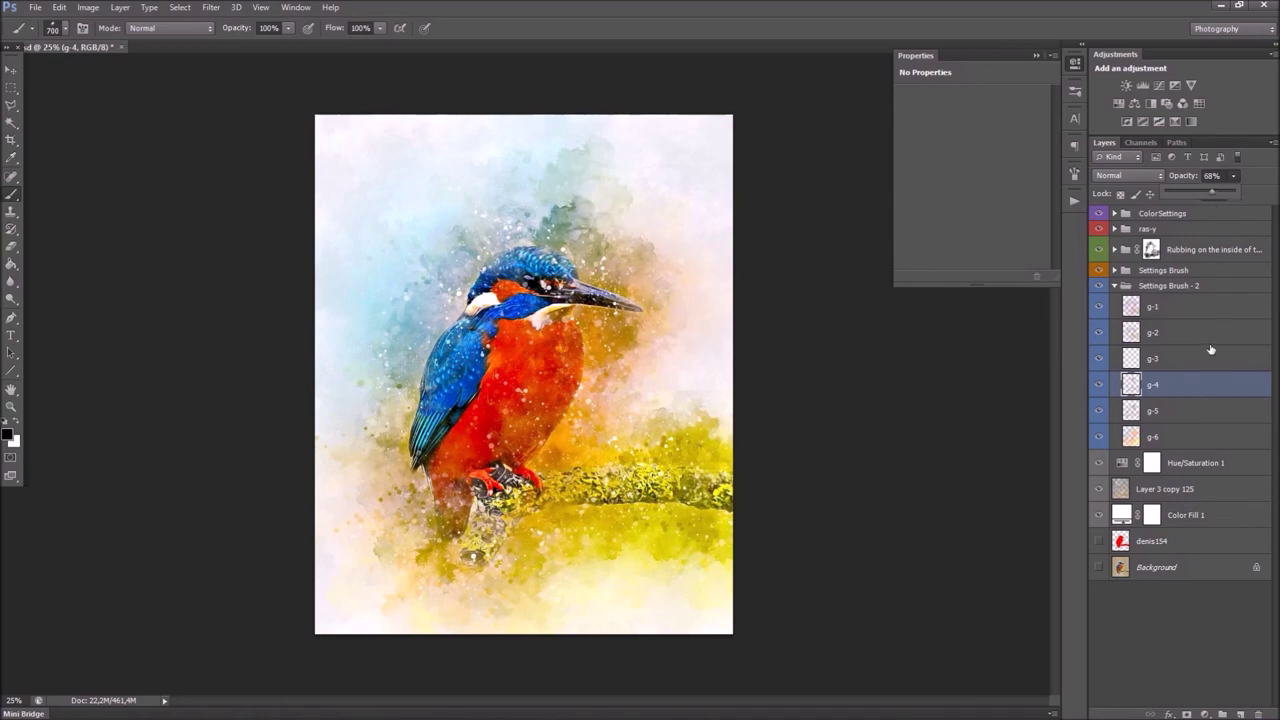
Step: Set layer g-5's opacity to 40% and g-6's to 79%
{"action": "left_click", "coordinate": [1180, 414]}
{"action": "left_click", "coordinate": [1235, 176]}
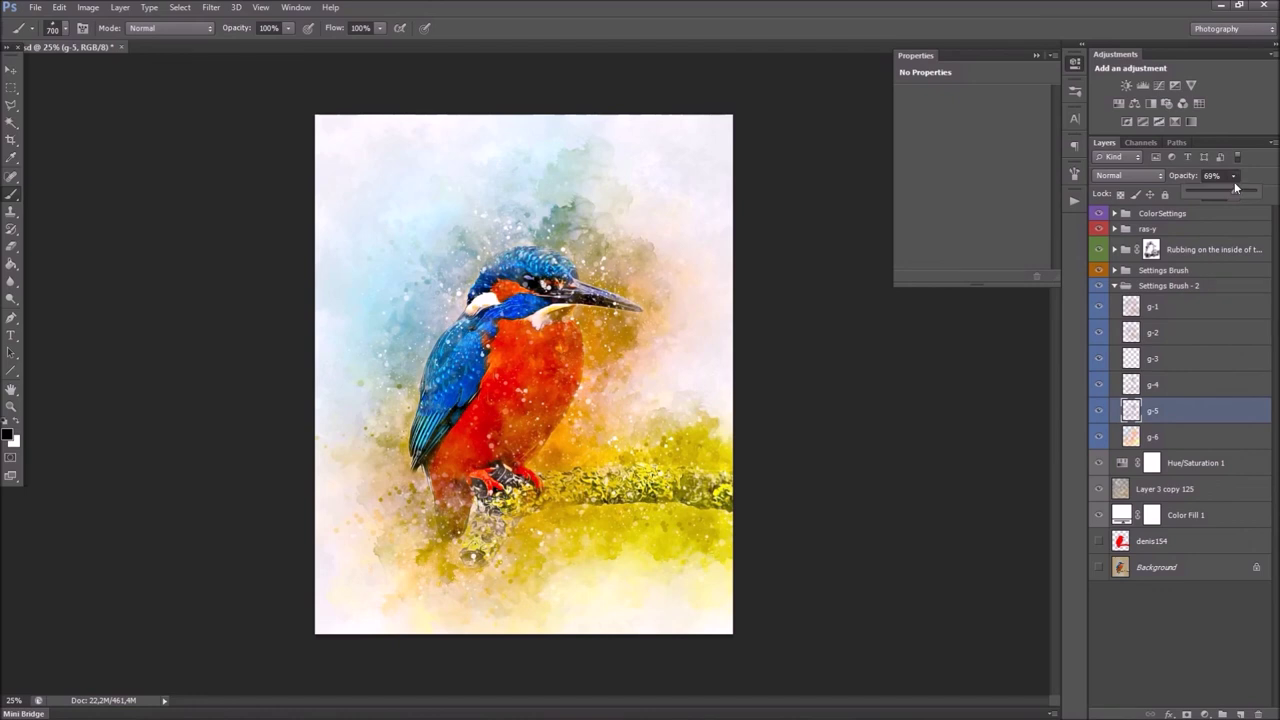
{"action": "left_click_drag", "start_coordinate": [1222, 194], "coordinate": [1238, 197]}
{"action": "left_click", "coordinate": [1180, 440]}
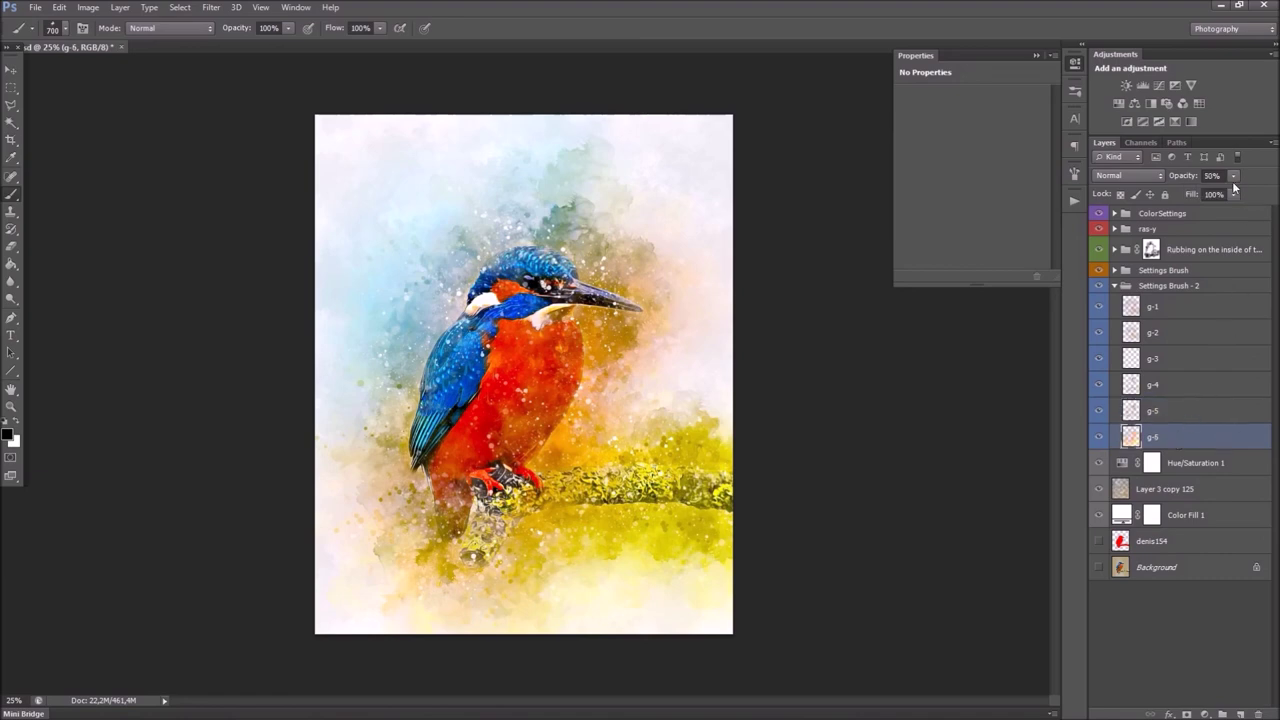
{"action": "left_click_drag", "start_coordinate": [1236, 194], "coordinate": [1265, 194]}
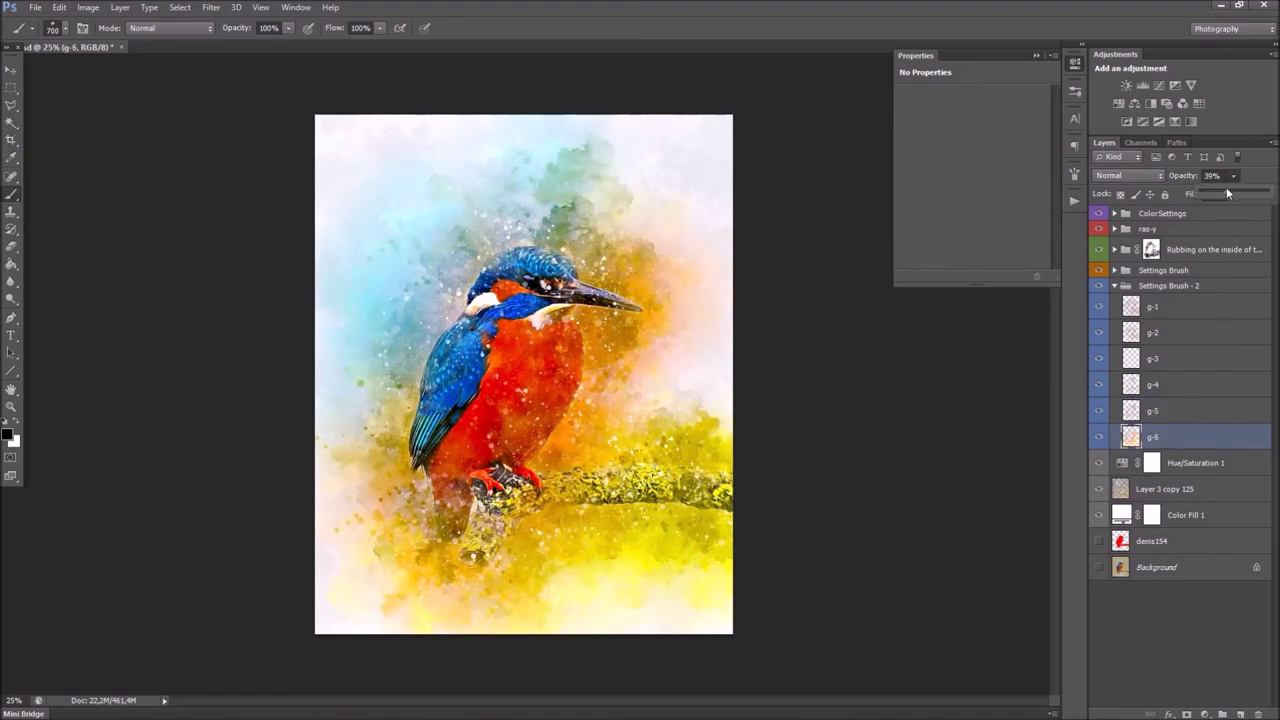
{"action": "mouse_move", "coordinate": [1227, 192]}
{"action": "left_mouse_down"}
{"action": "mouse_move", "coordinate": [1268, 192]}
{"action": "mouse_move", "coordinate": [1256, 194]}
{"action": "left_mouse_up"}
Step: Collapse Settings Brush - 2 and set Hue/Saturation 1 to Hue -79, Saturation +25
{"action": "left_click", "coordinate": [1166, 287]}
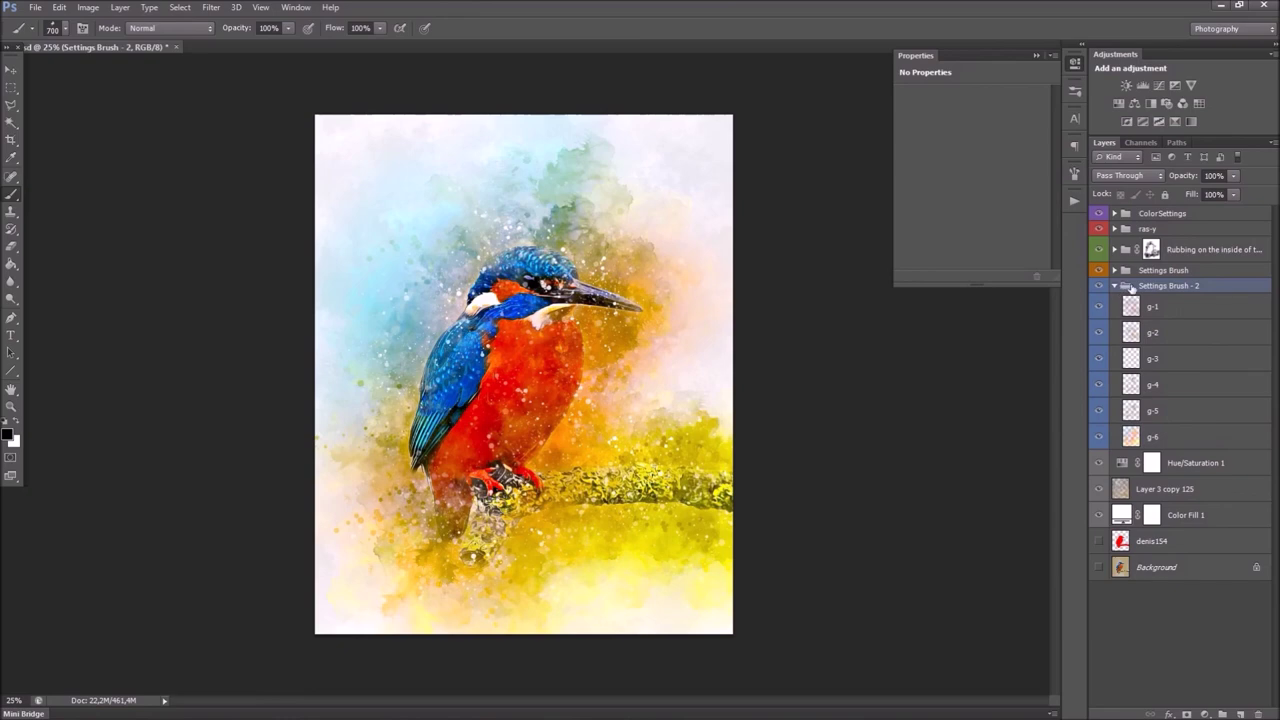
{"action": "left_click", "coordinate": [1114, 287]}
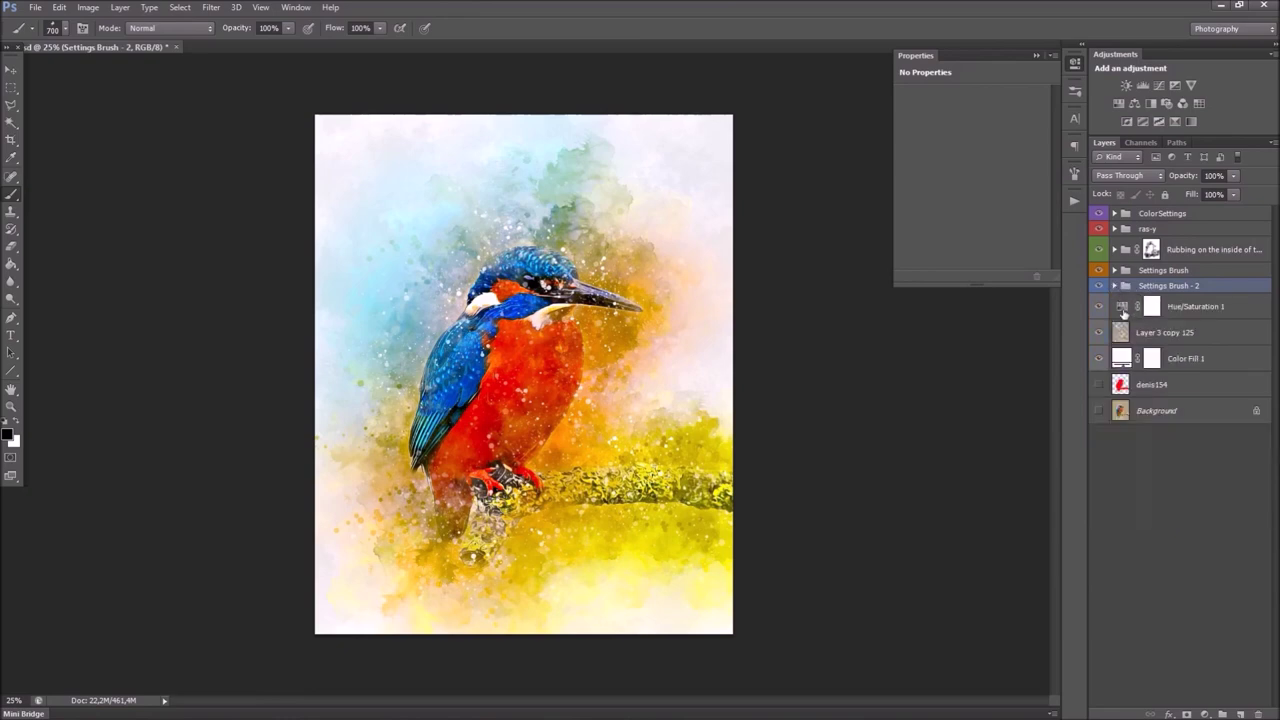
{"action": "left_click", "coordinate": [1143, 336]}
{"action": "left_click", "coordinate": [1100, 334]}
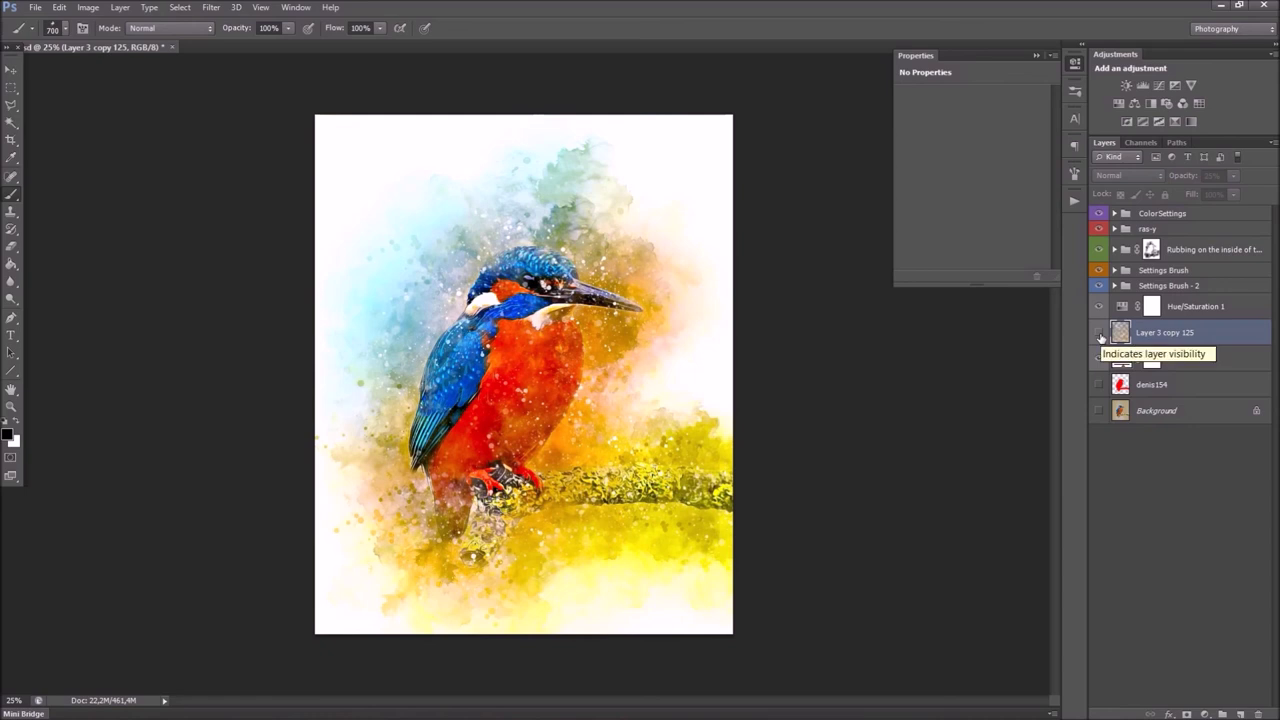
{"action": "left_click", "coordinate": [1100, 334]}
{"action": "left_click", "coordinate": [1100, 334]}
{"action": "left_click", "coordinate": [1121, 307]}
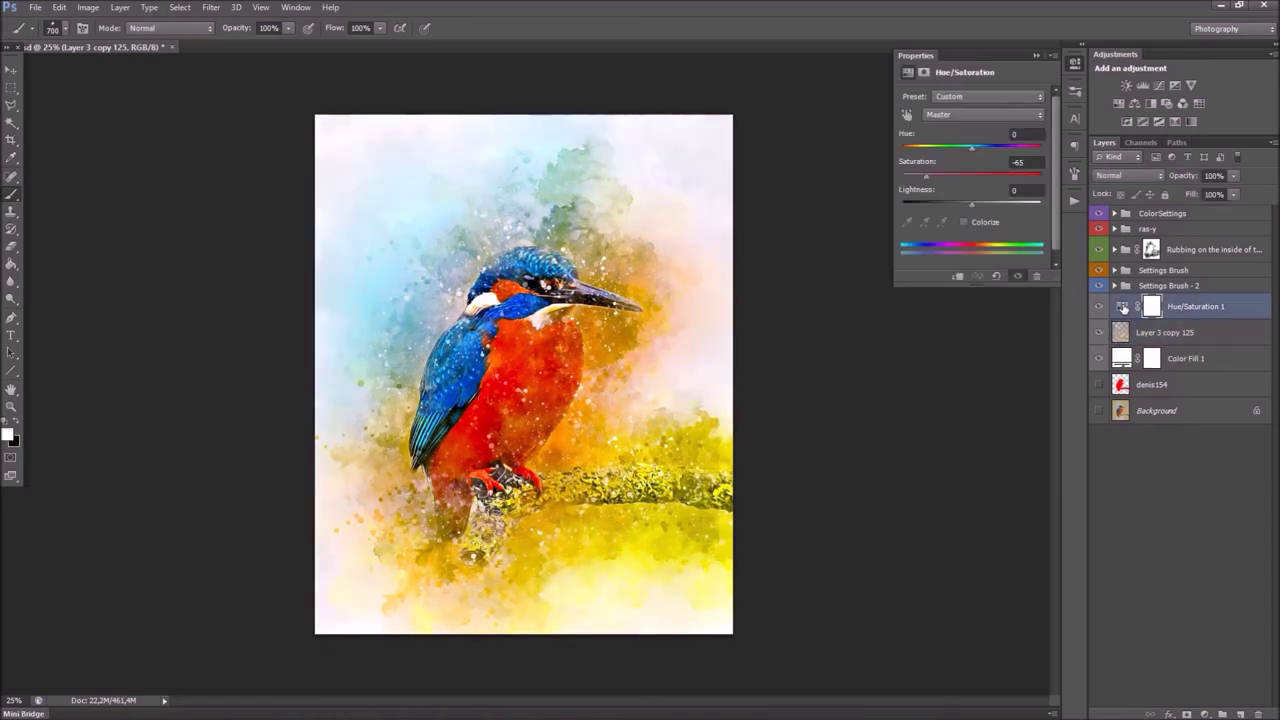
{"action": "mouse_move", "coordinate": [927, 177]}
{"action": "left_mouse_down"}
{"action": "mouse_move", "coordinate": [1066, 191]}
{"action": "mouse_move", "coordinate": [1002, 182]}
{"action": "mouse_move", "coordinate": [955, 155]}
{"action": "mouse_move", "coordinate": [913, 157]}
{"action": "mouse_move", "coordinate": [931, 160]}
{"action": "left_mouse_up"}
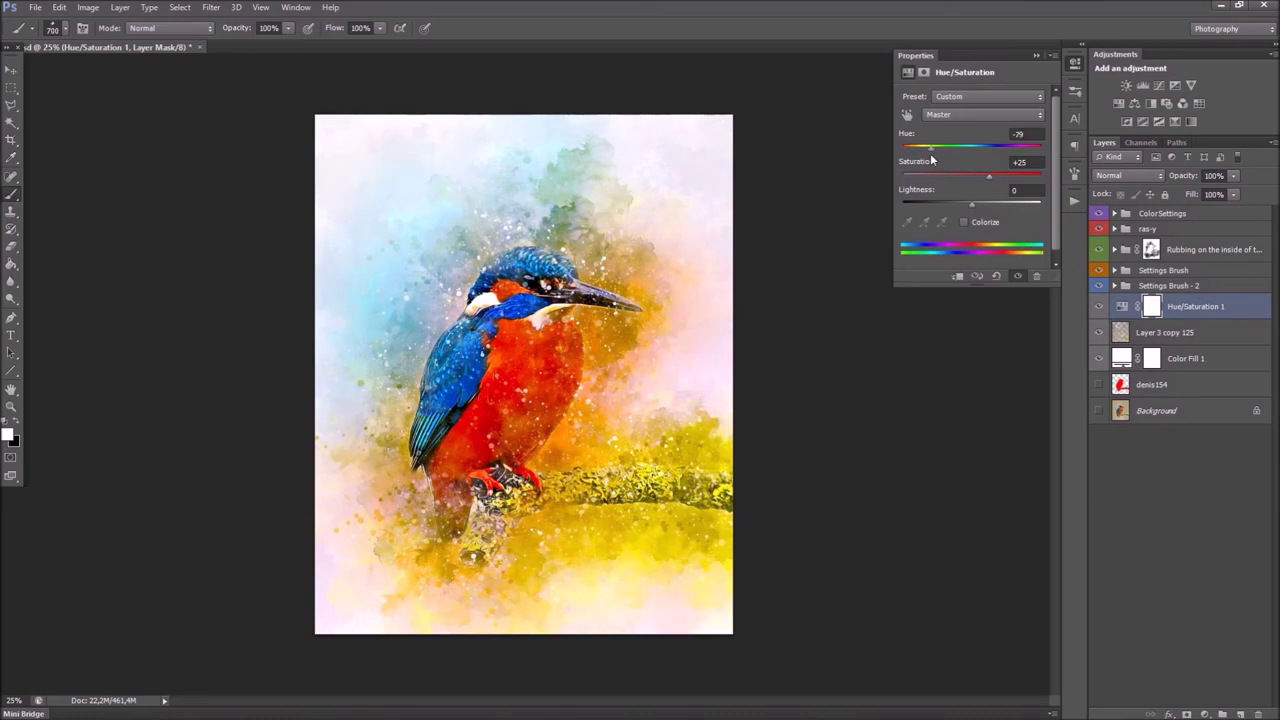